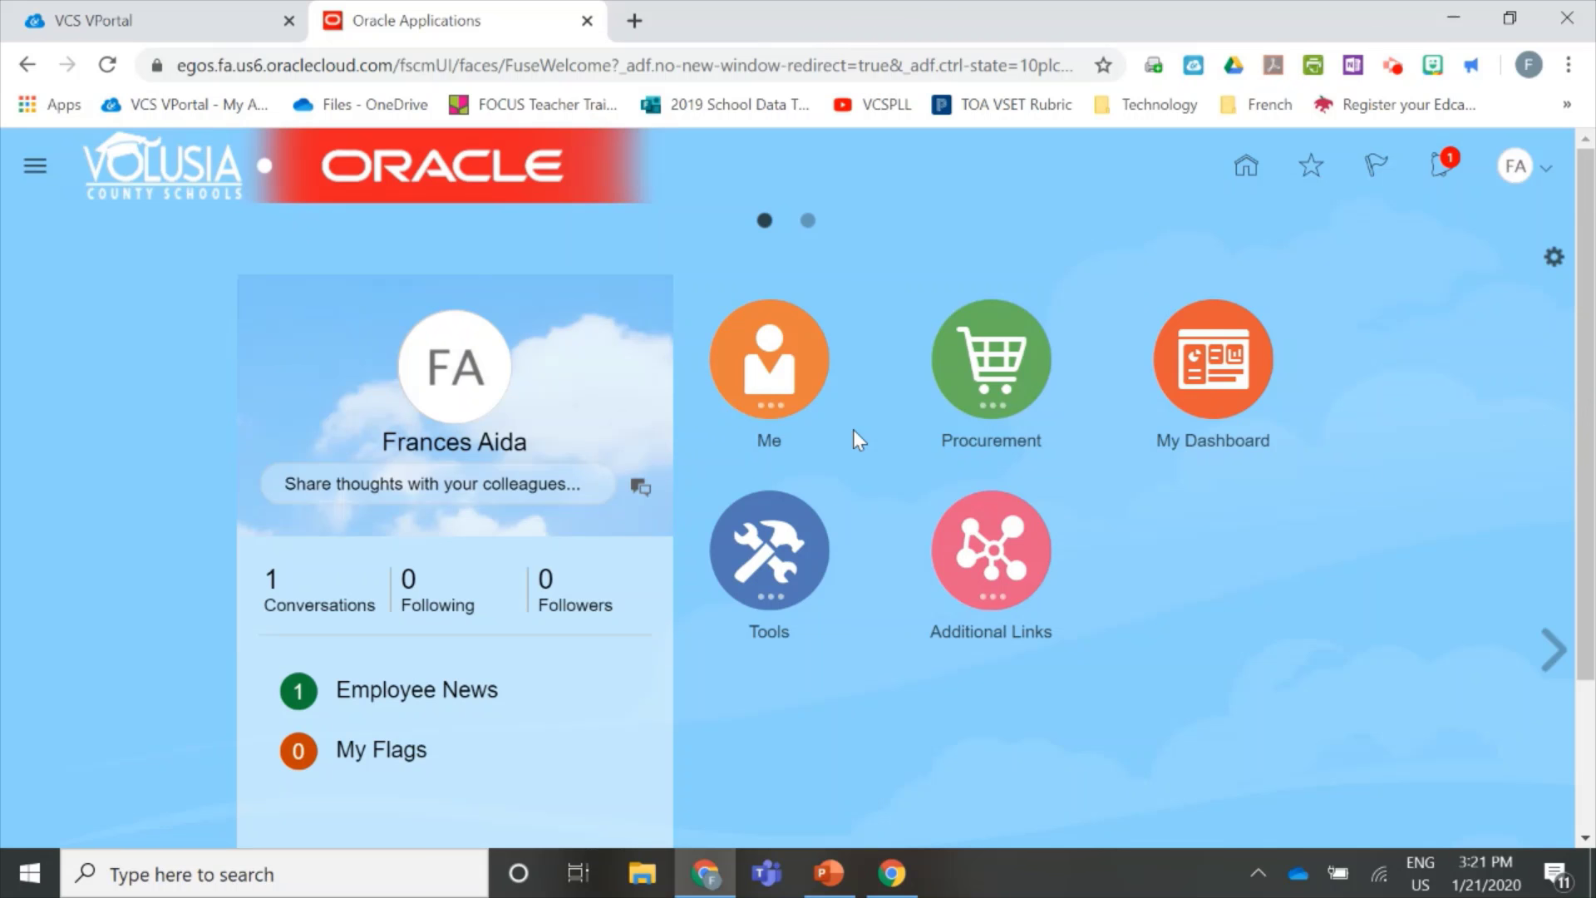
Step: Open the Expenses work area from the Me group on the home page
left_click(798, 373)
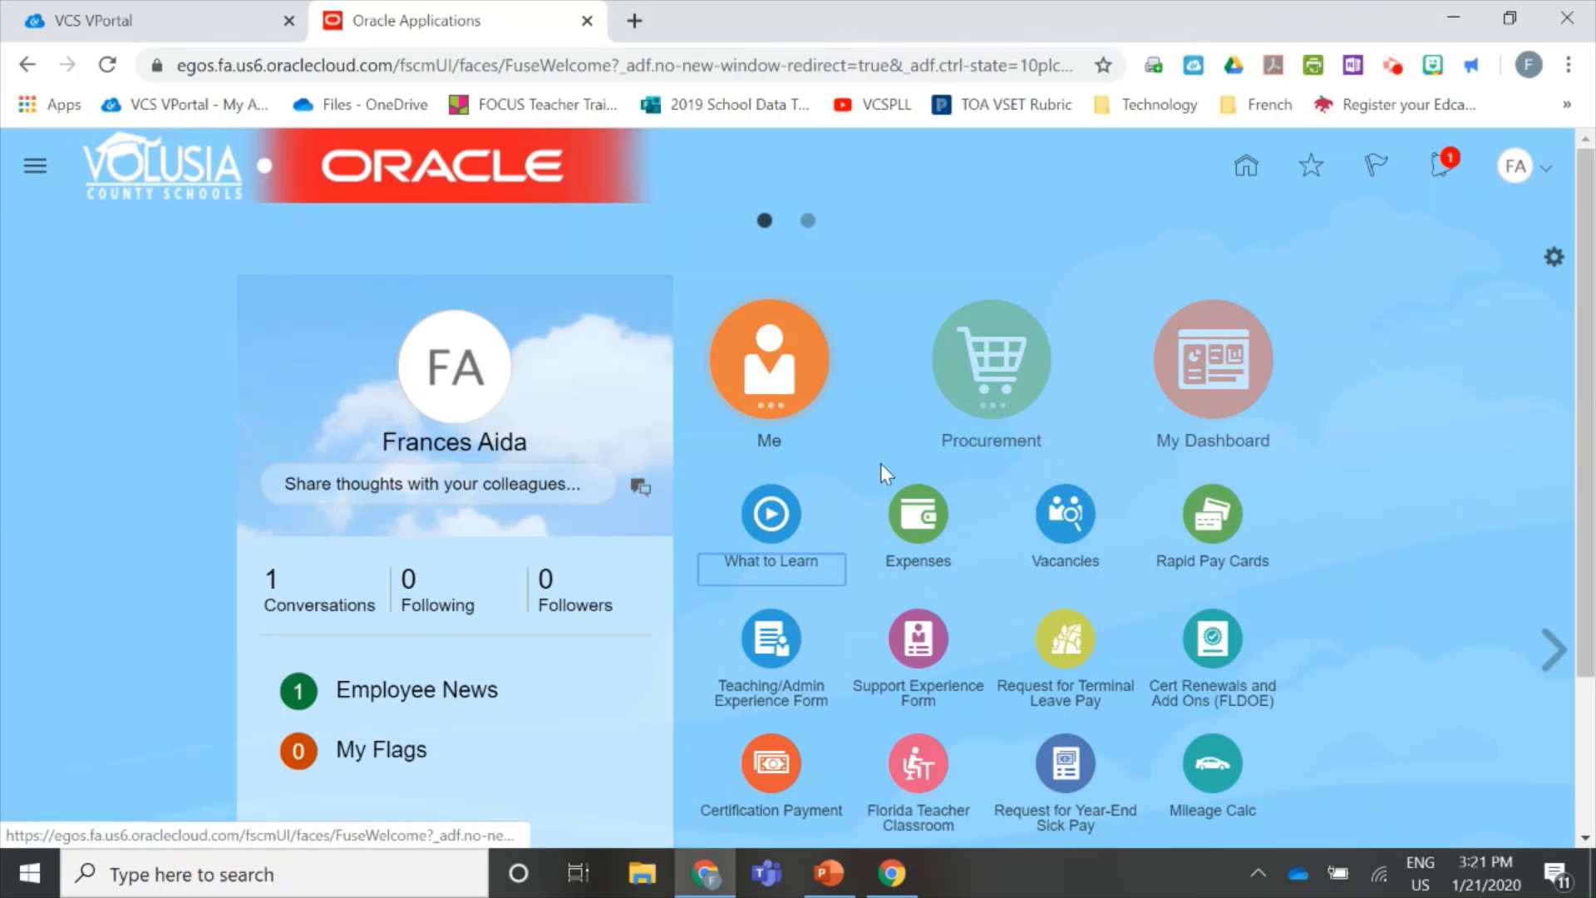
left_click(921, 538)
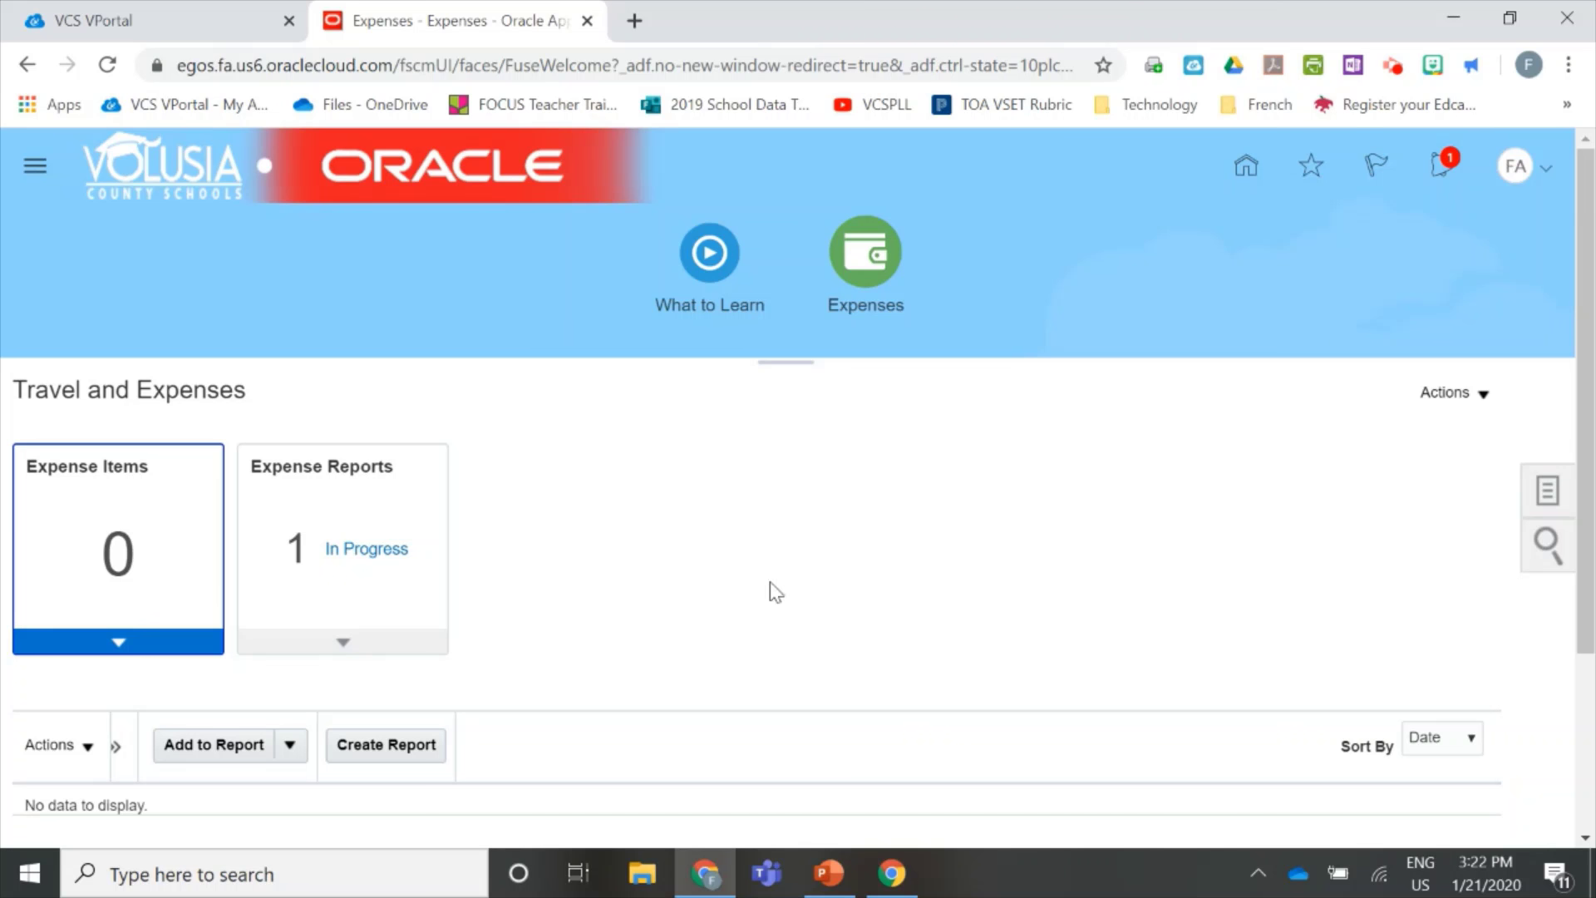
Step: Create a new expense report with purpose Teacher Lead
left_click(419, 744)
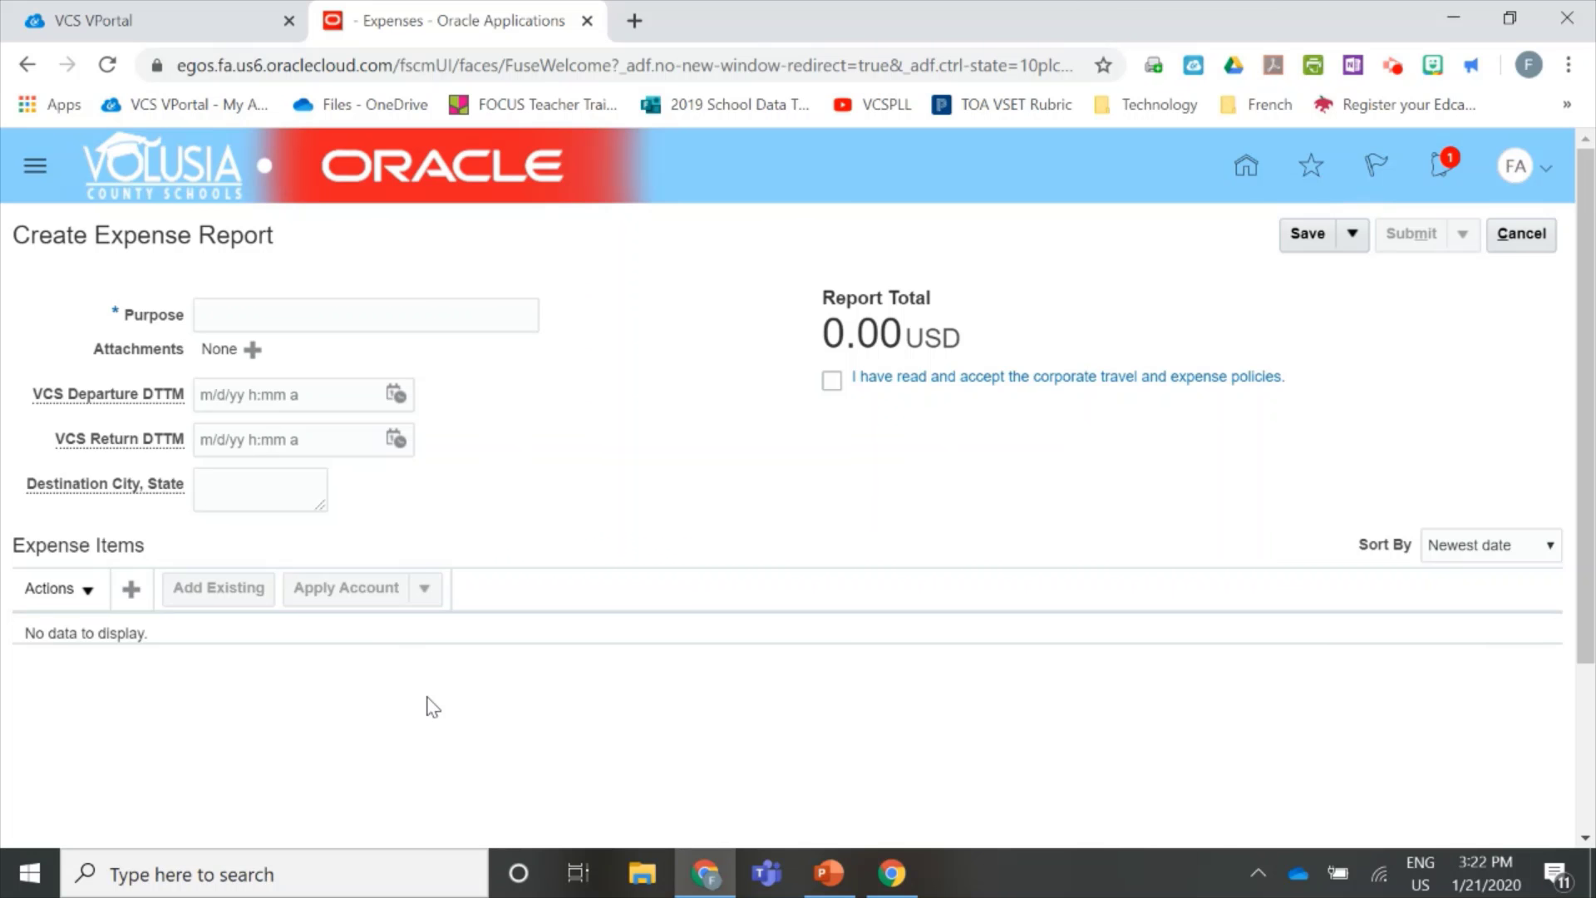
left_click(340, 315)
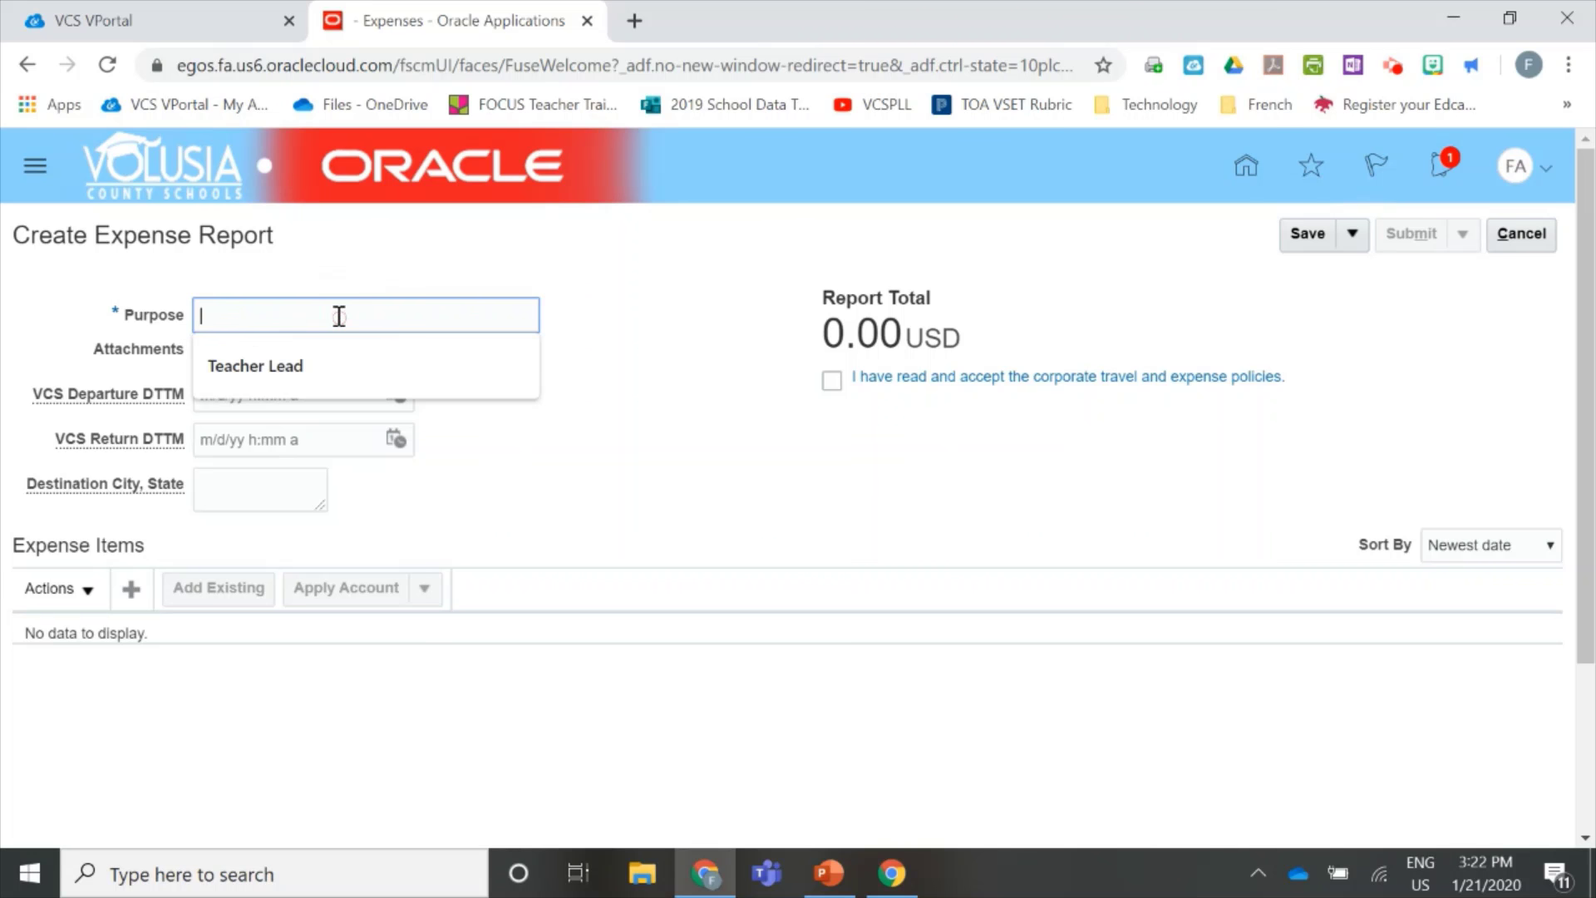
left_click(336, 359)
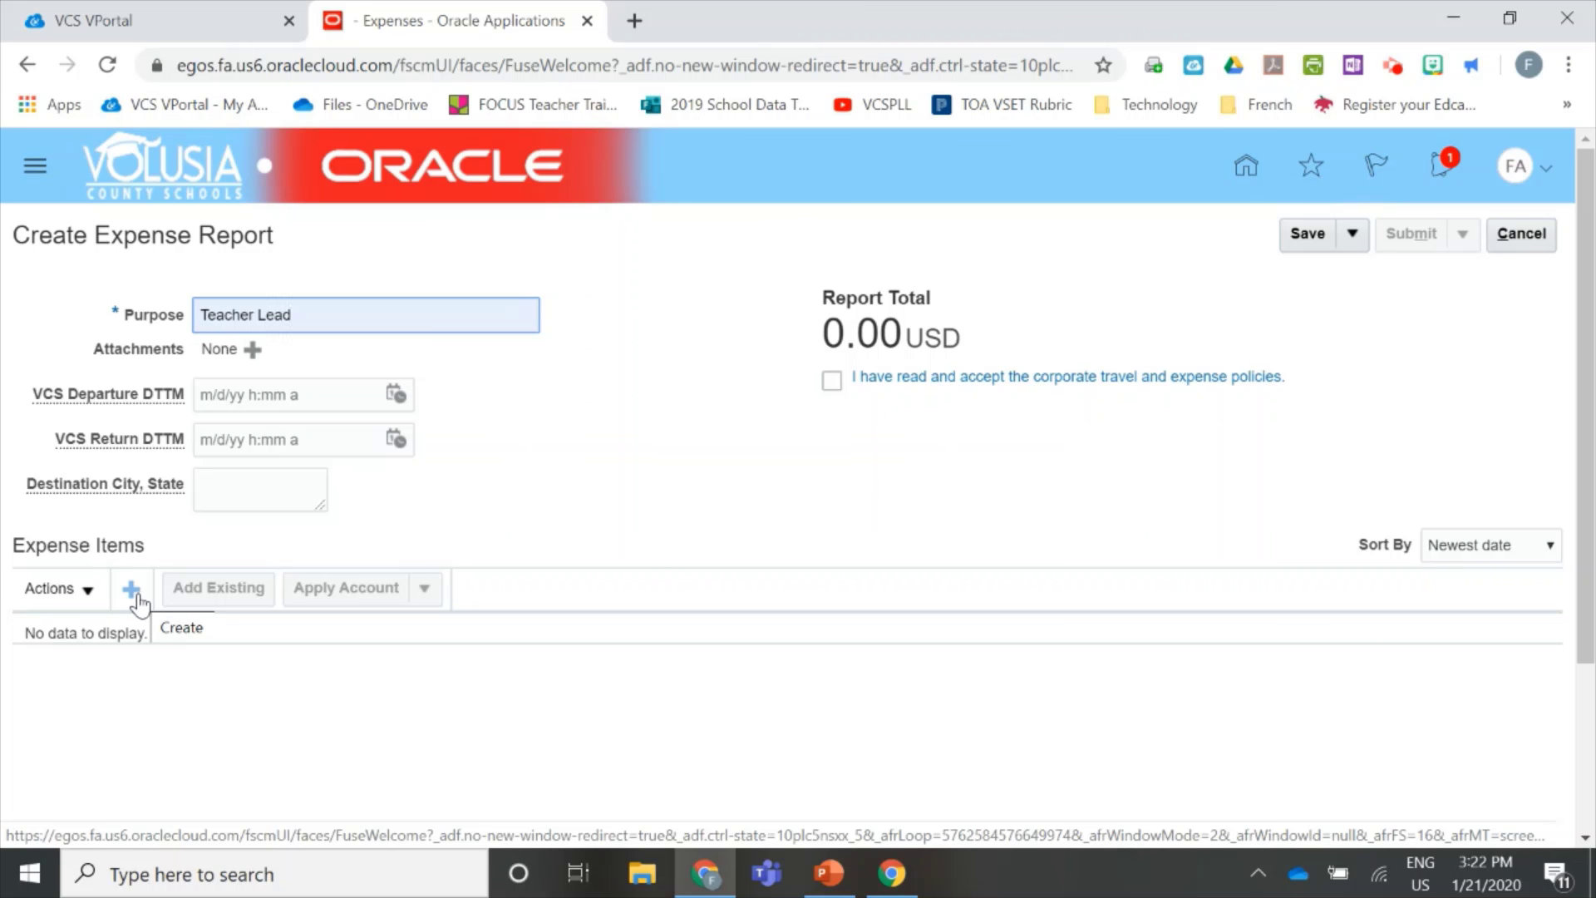
Step: Add a new expense item to the report dated 9/16/19
left_click(133, 592)
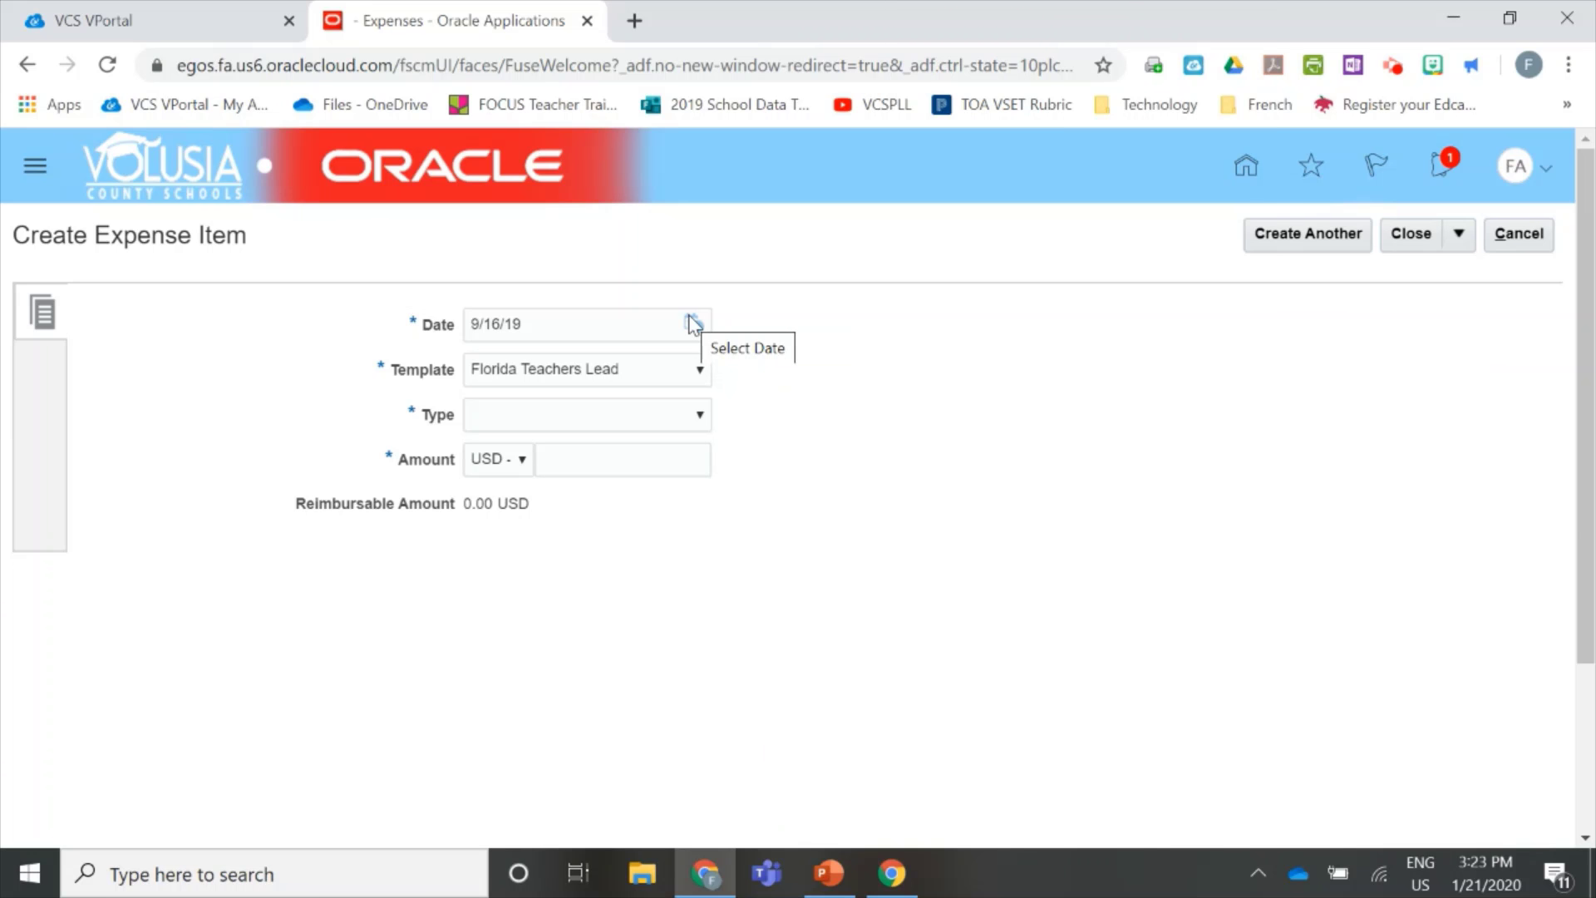
left_click(694, 323)
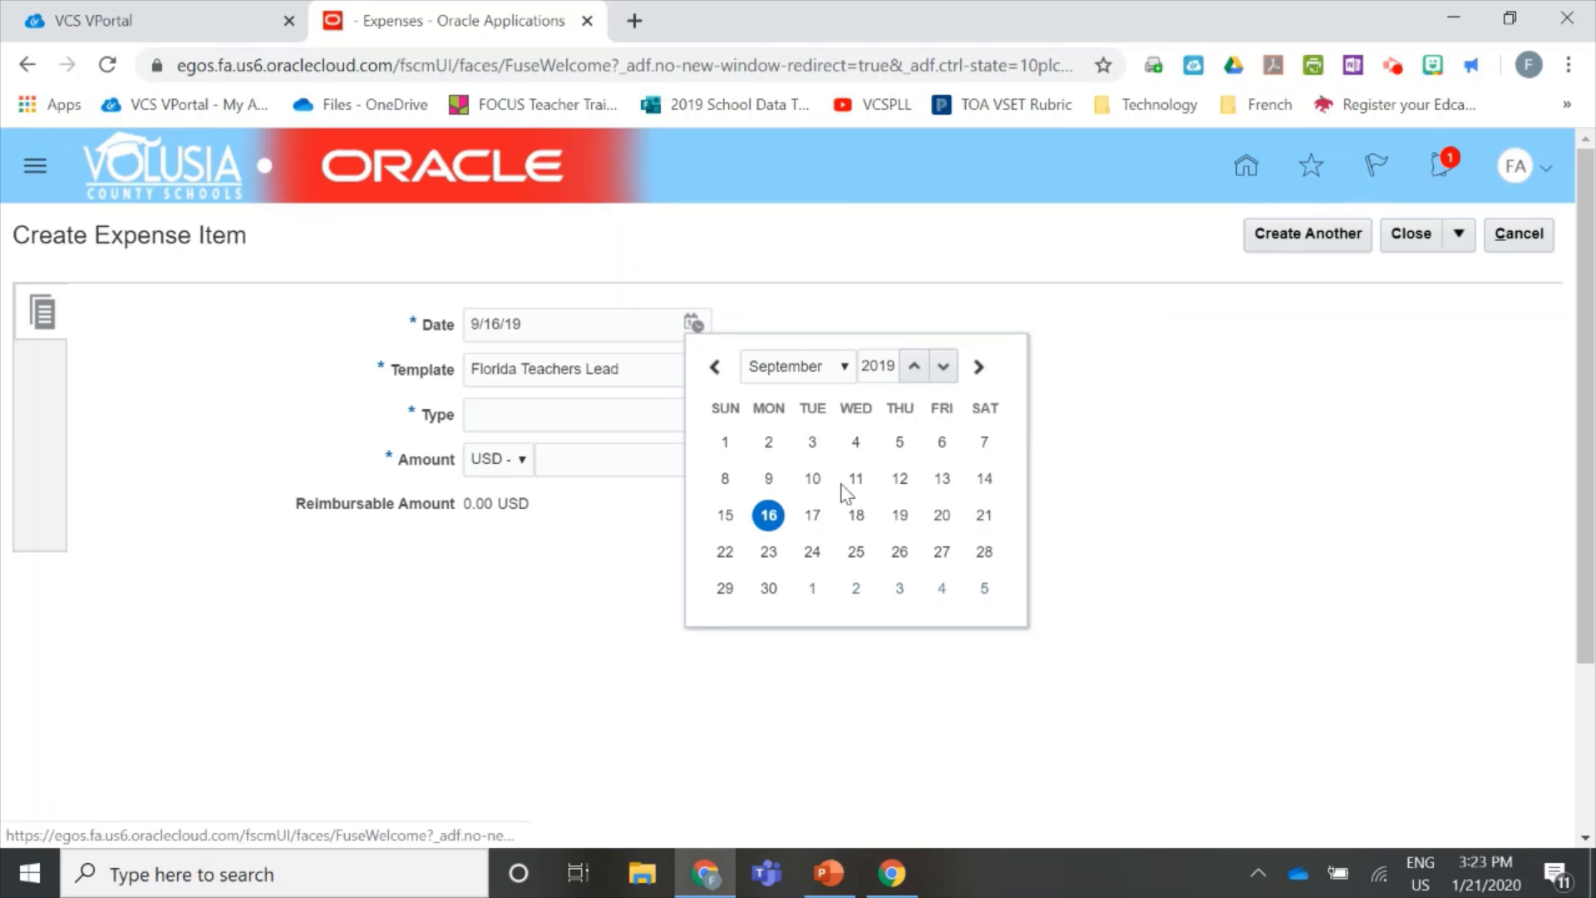
left_click(769, 512)
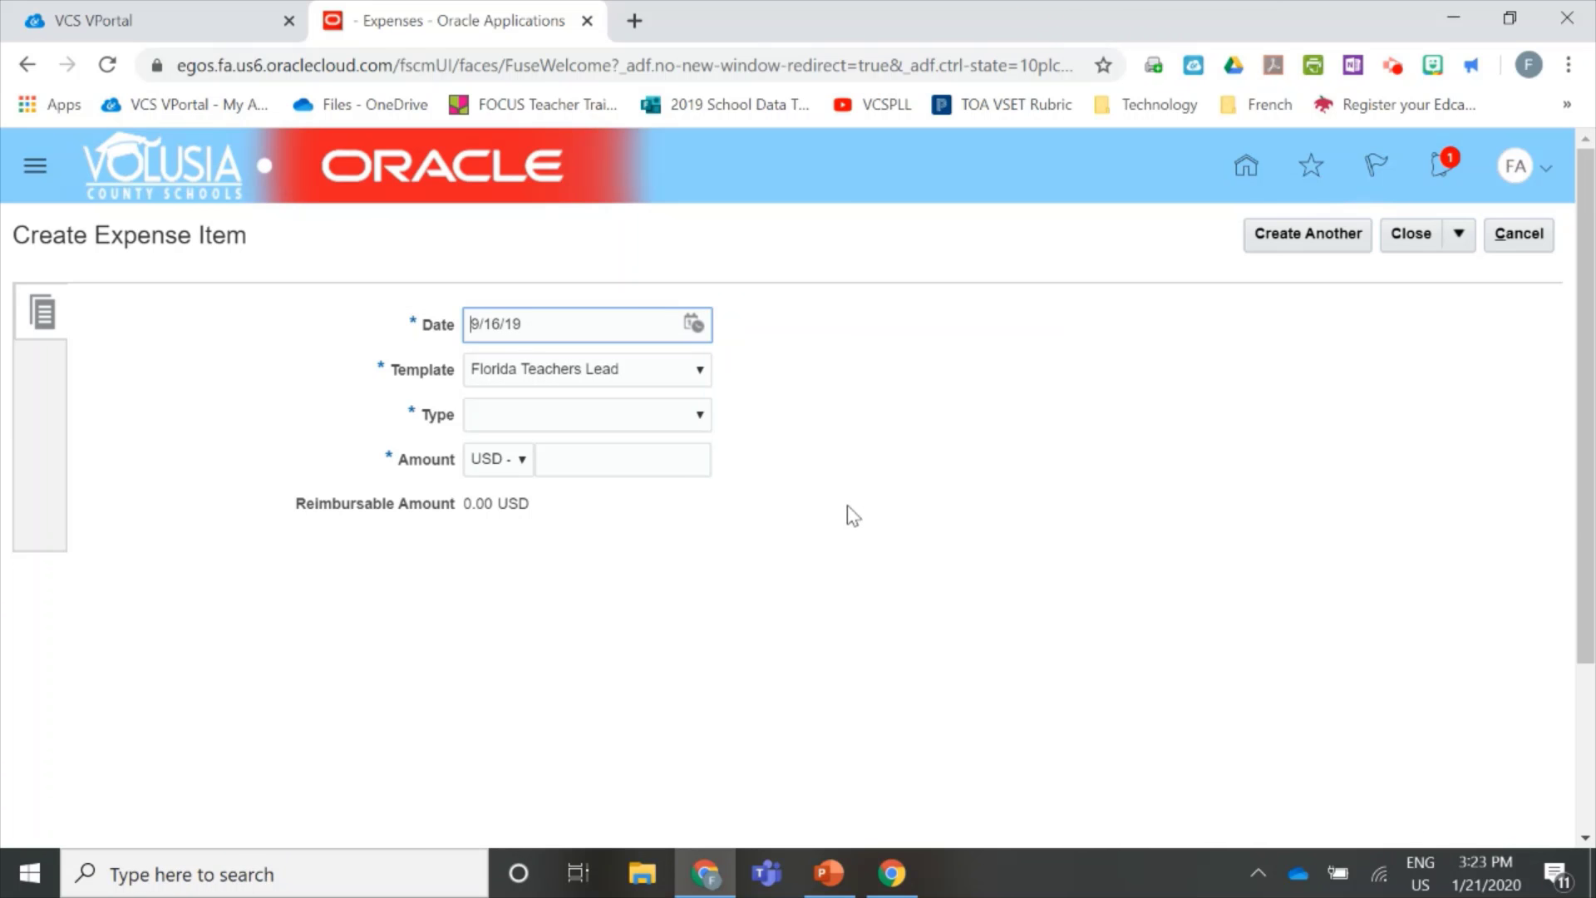
Step: Set the item's template to Florida Teachers Lead, type Classroom Supply, amount 0.00
left_click(655, 375)
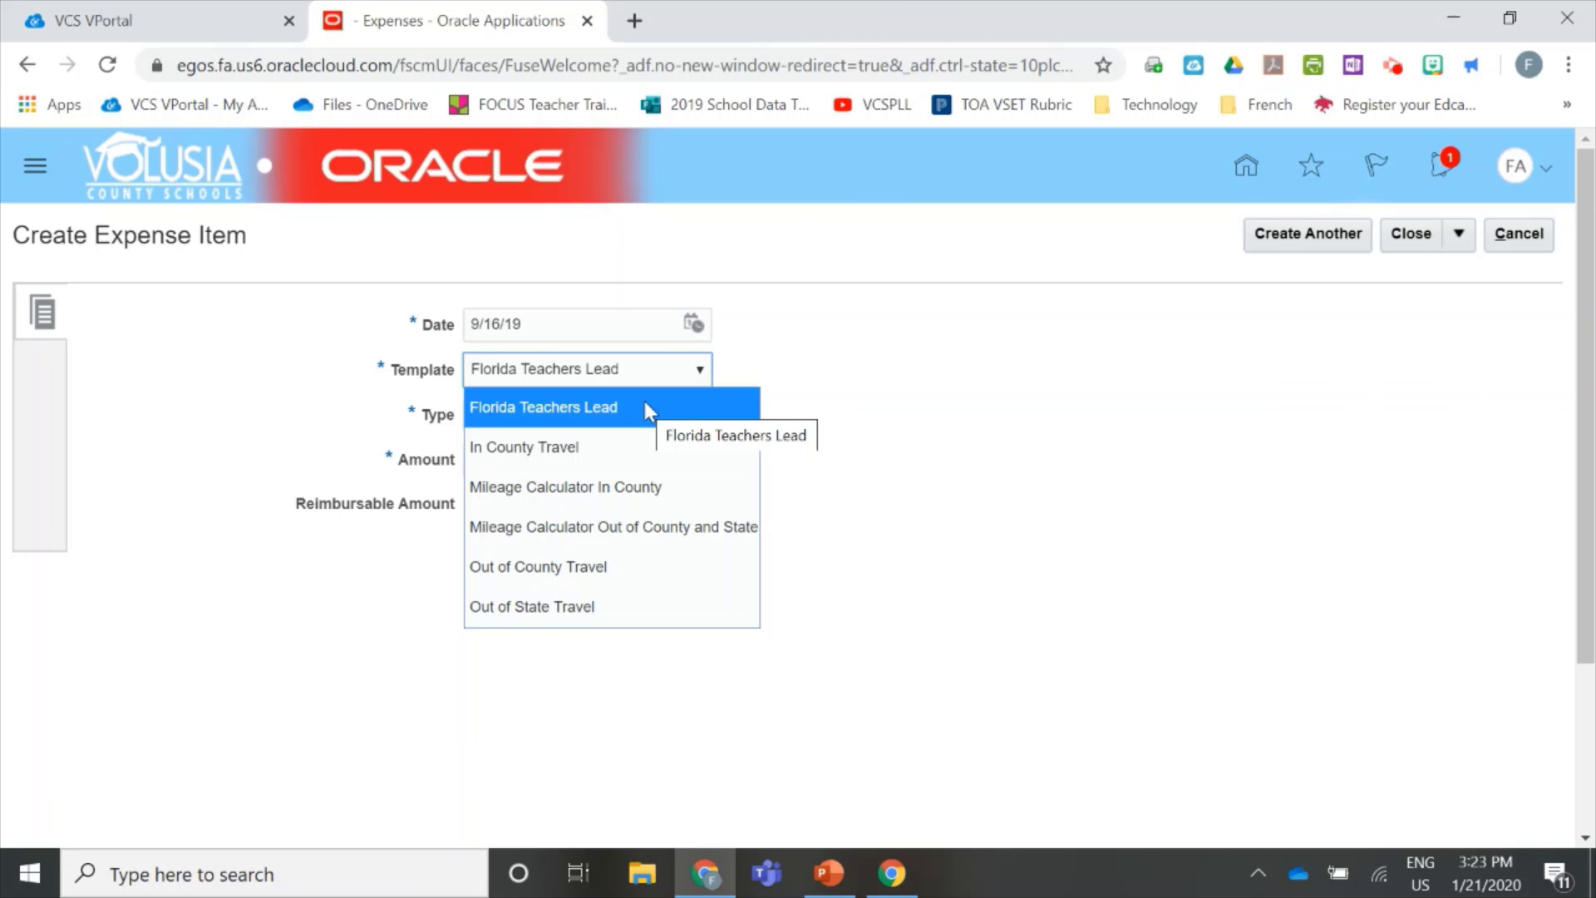
left_click(645, 402)
left_click(606, 415)
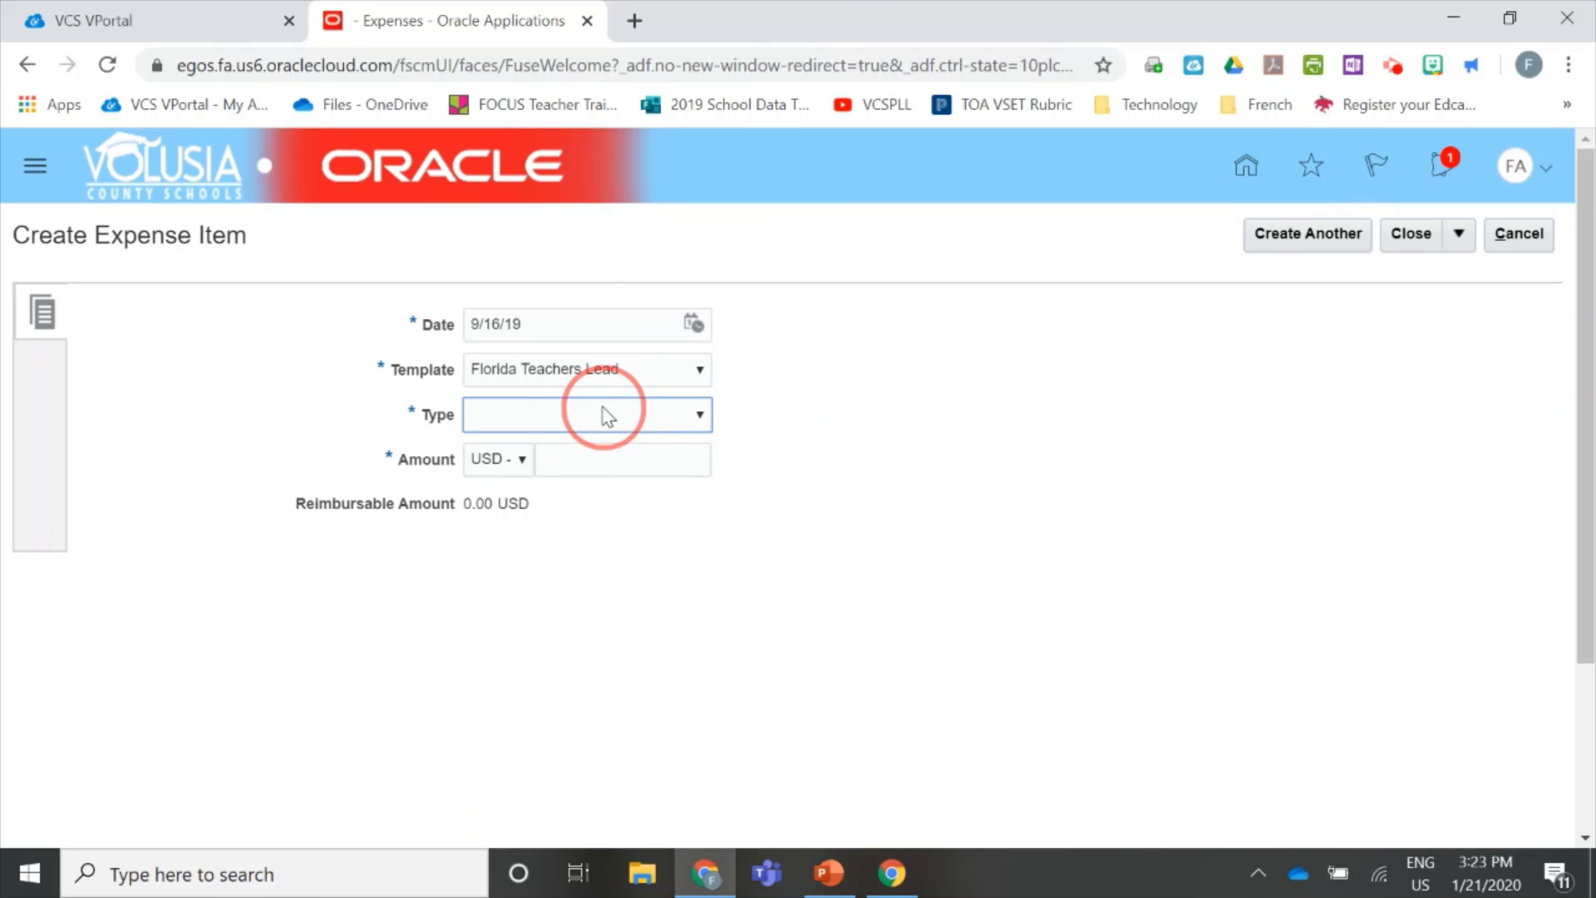
left_click(559, 490)
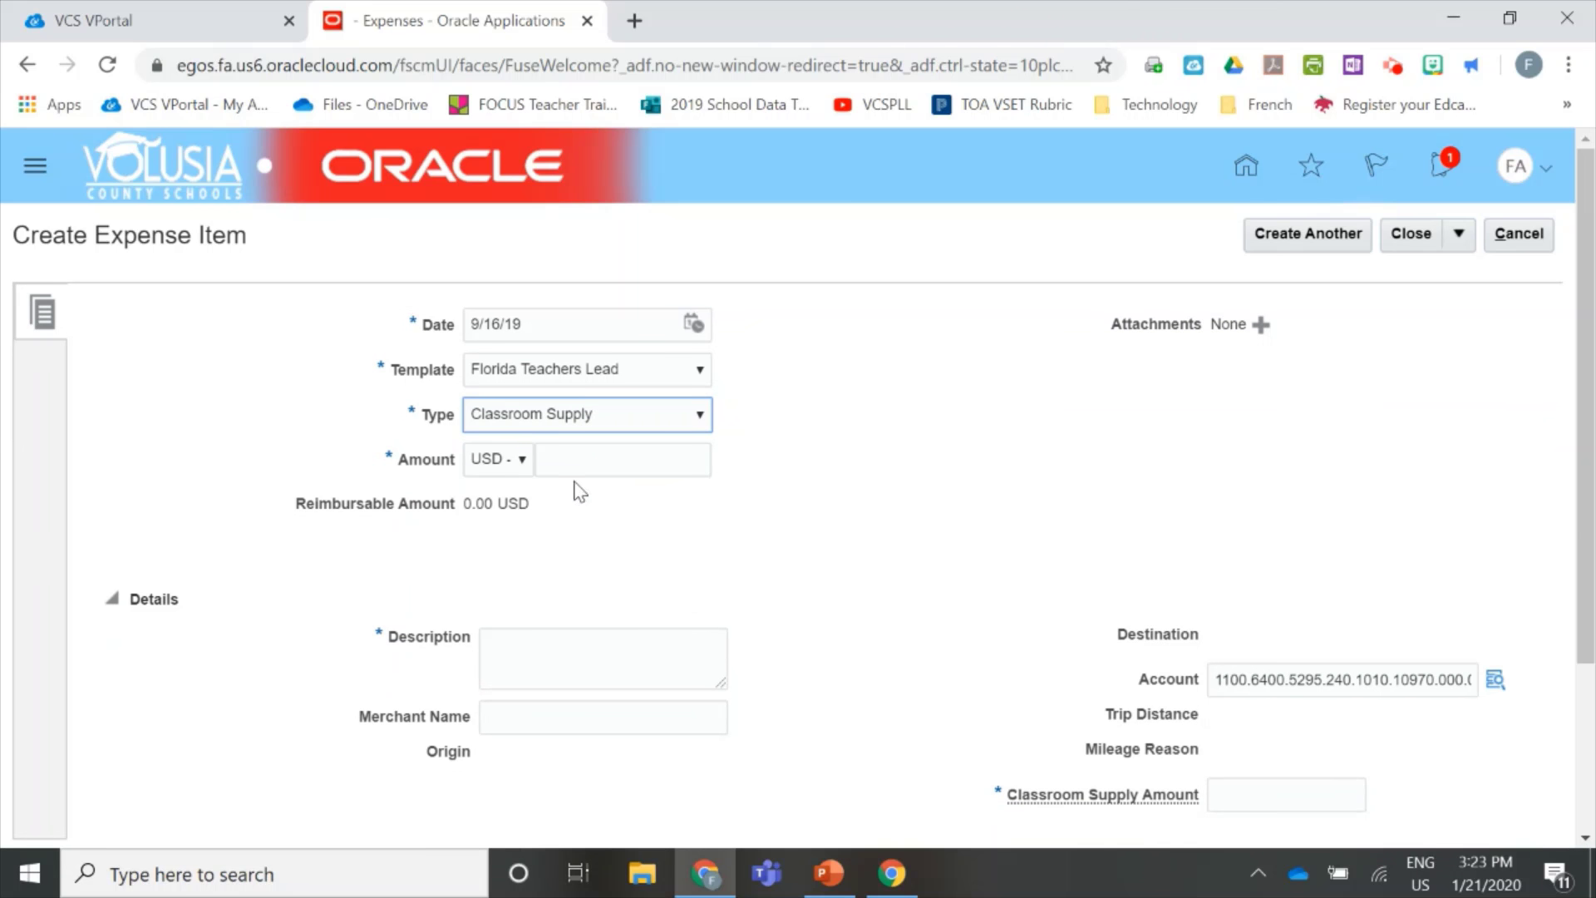
left_click(584, 467)
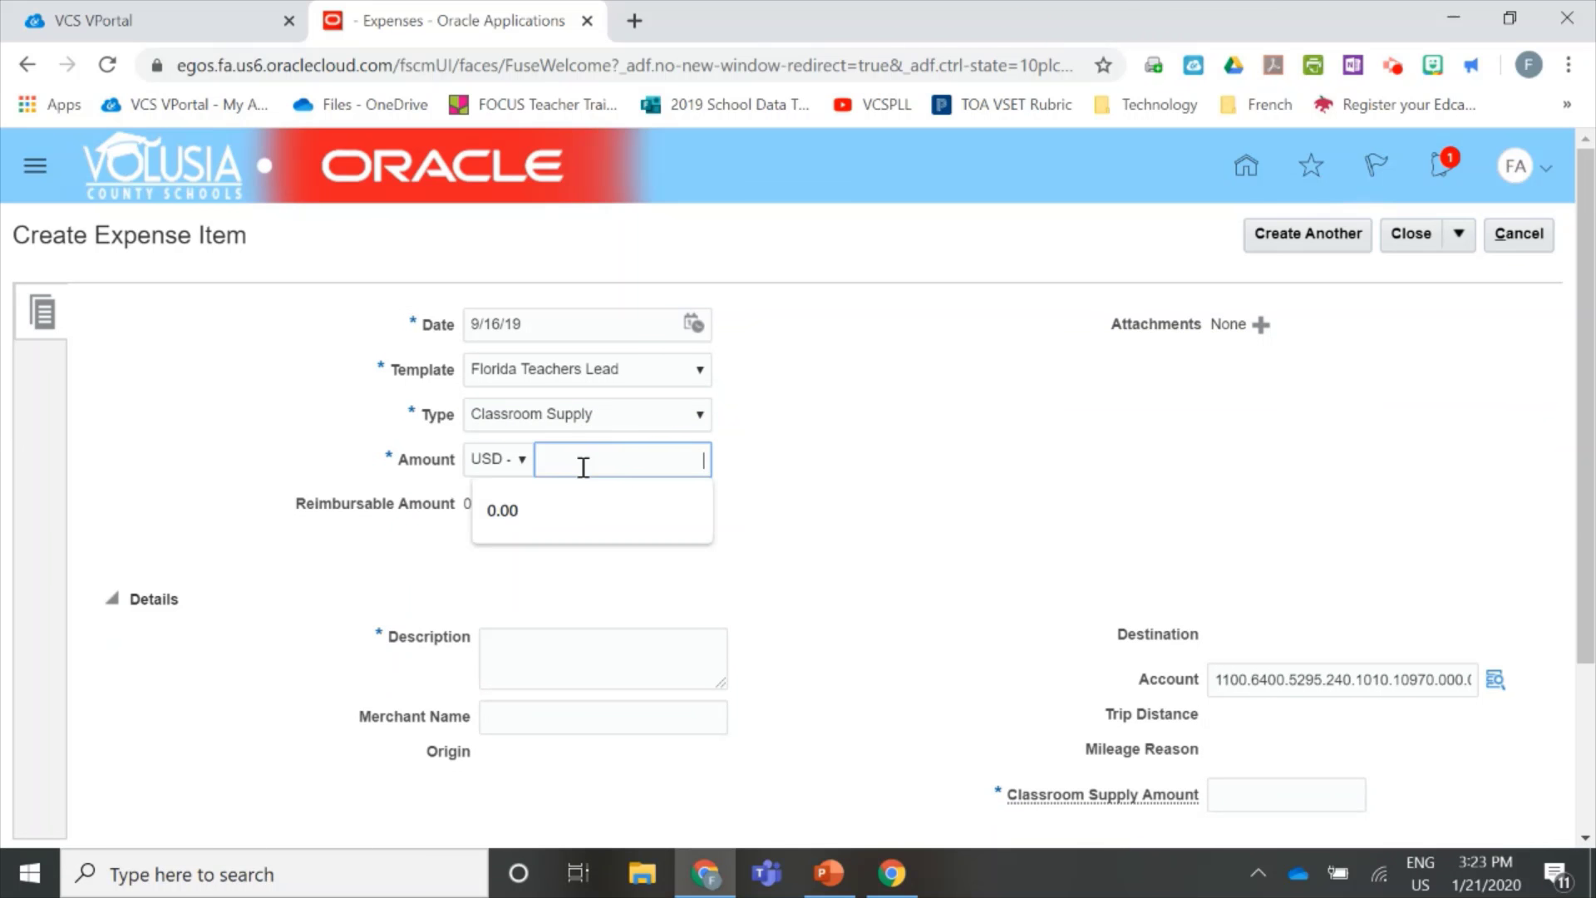
left_click(594, 501)
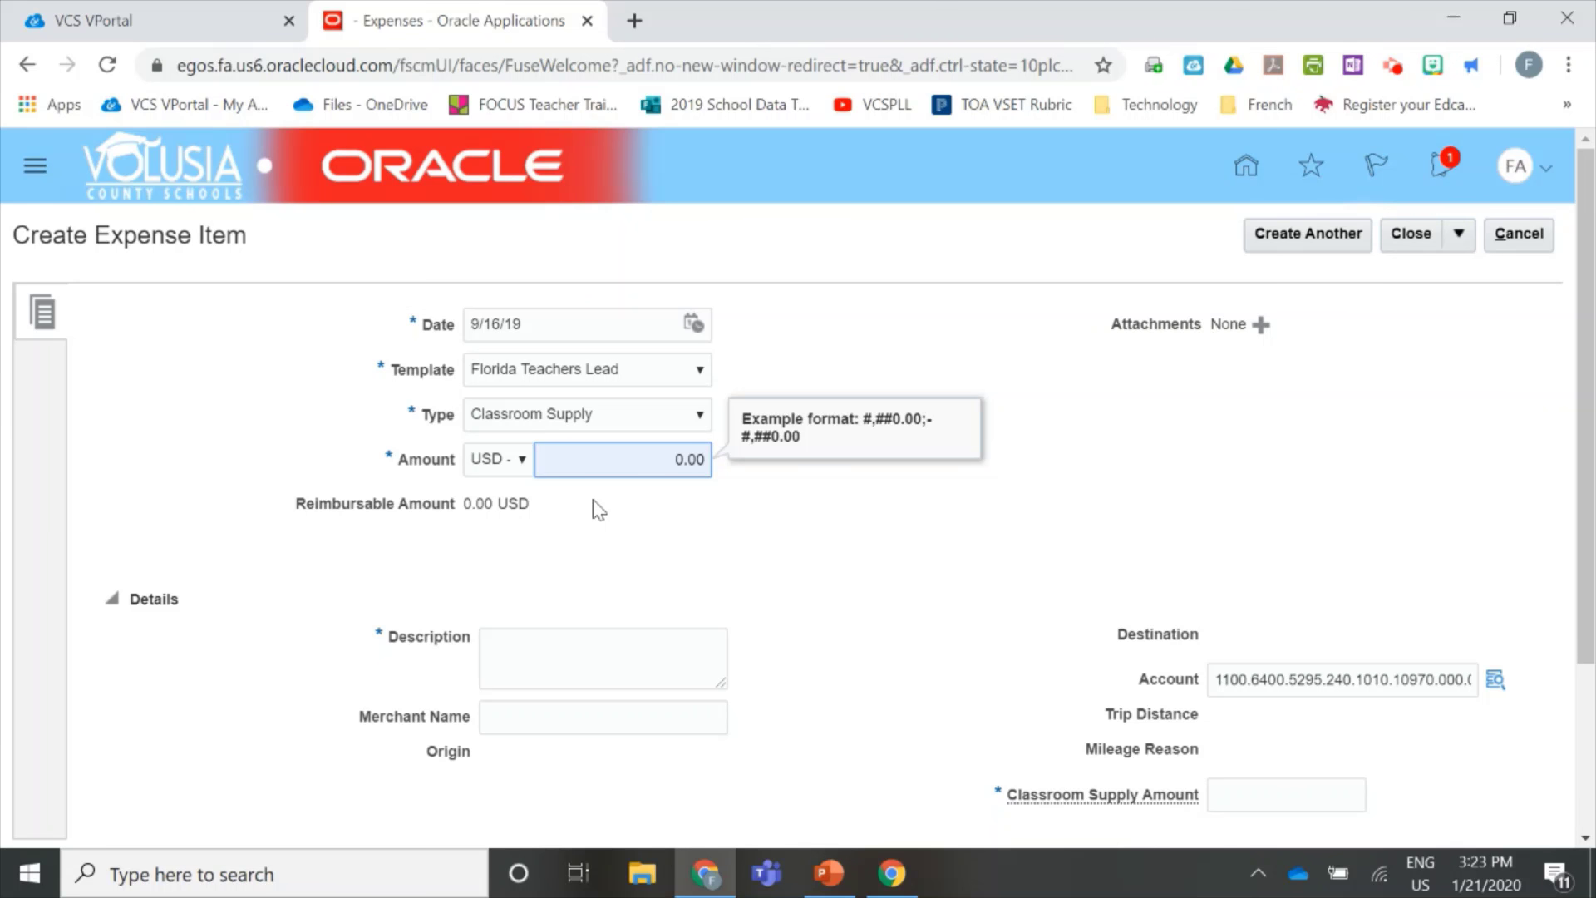
Step: Enter description 'Classroom Supplies' and Classroom Supply Amount 303.59 on the expense item
left_click(615, 651)
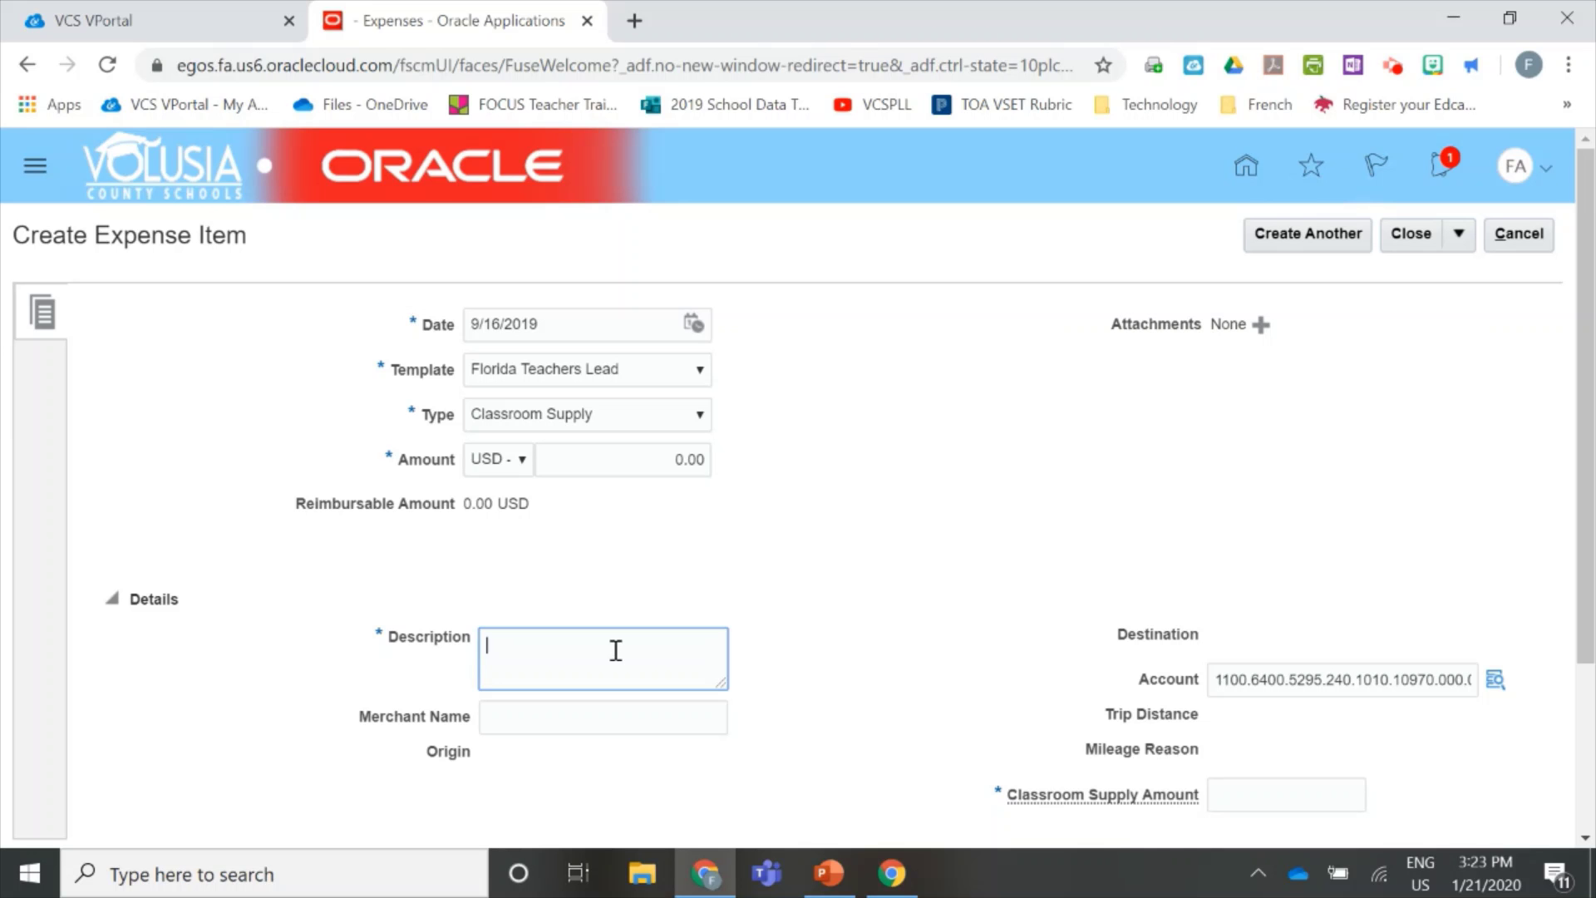
type("Classroom Supplies")
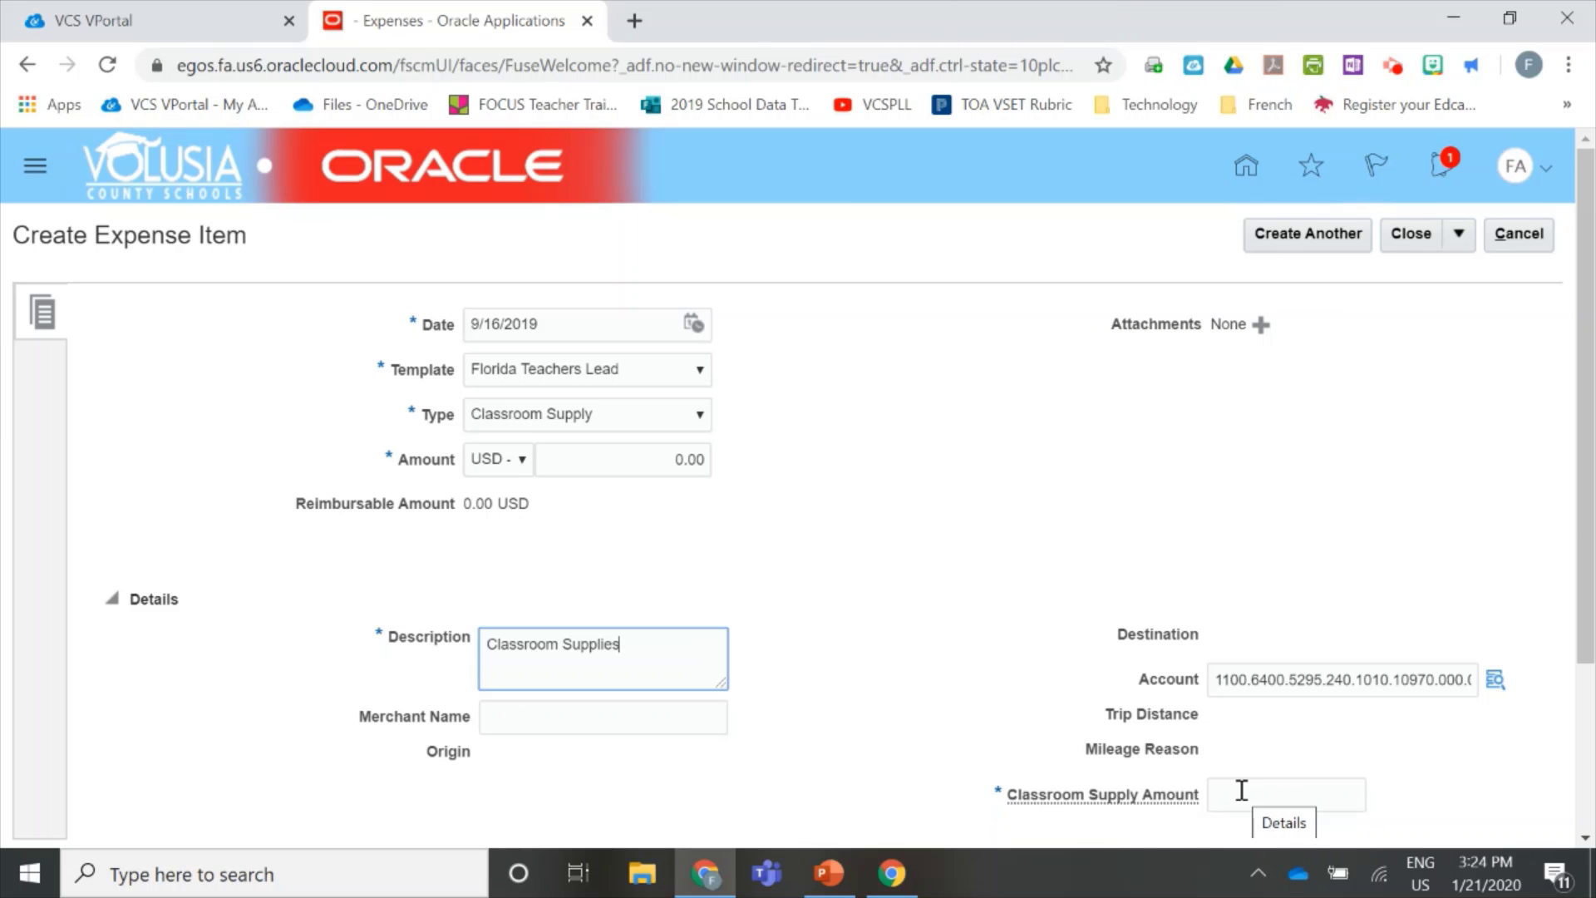
left_click(1241, 791)
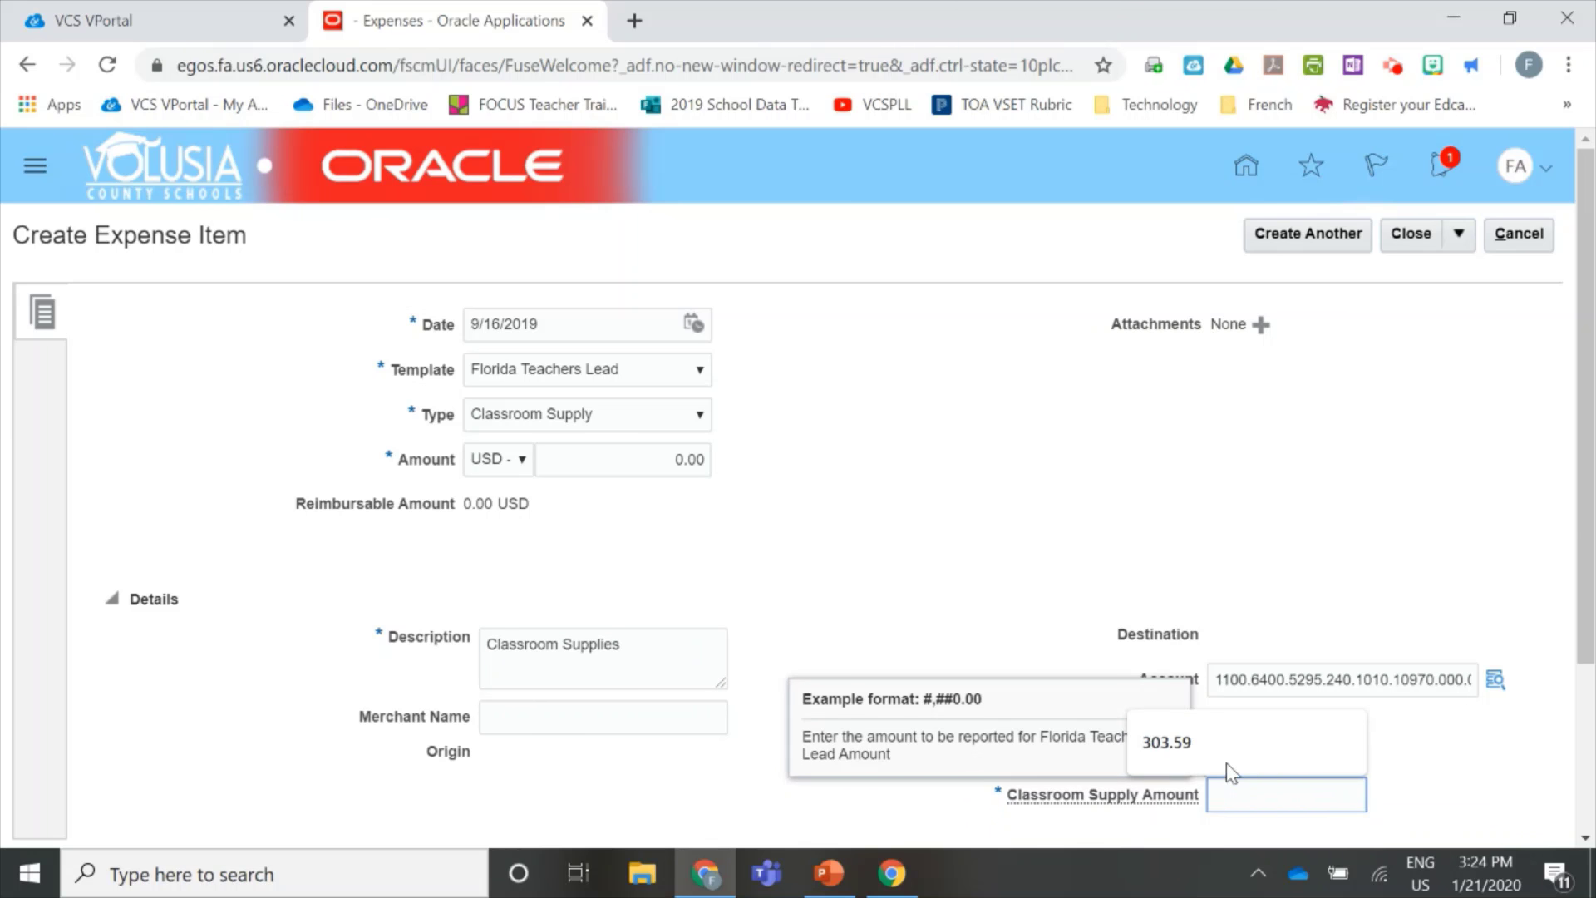
left_click(1240, 744)
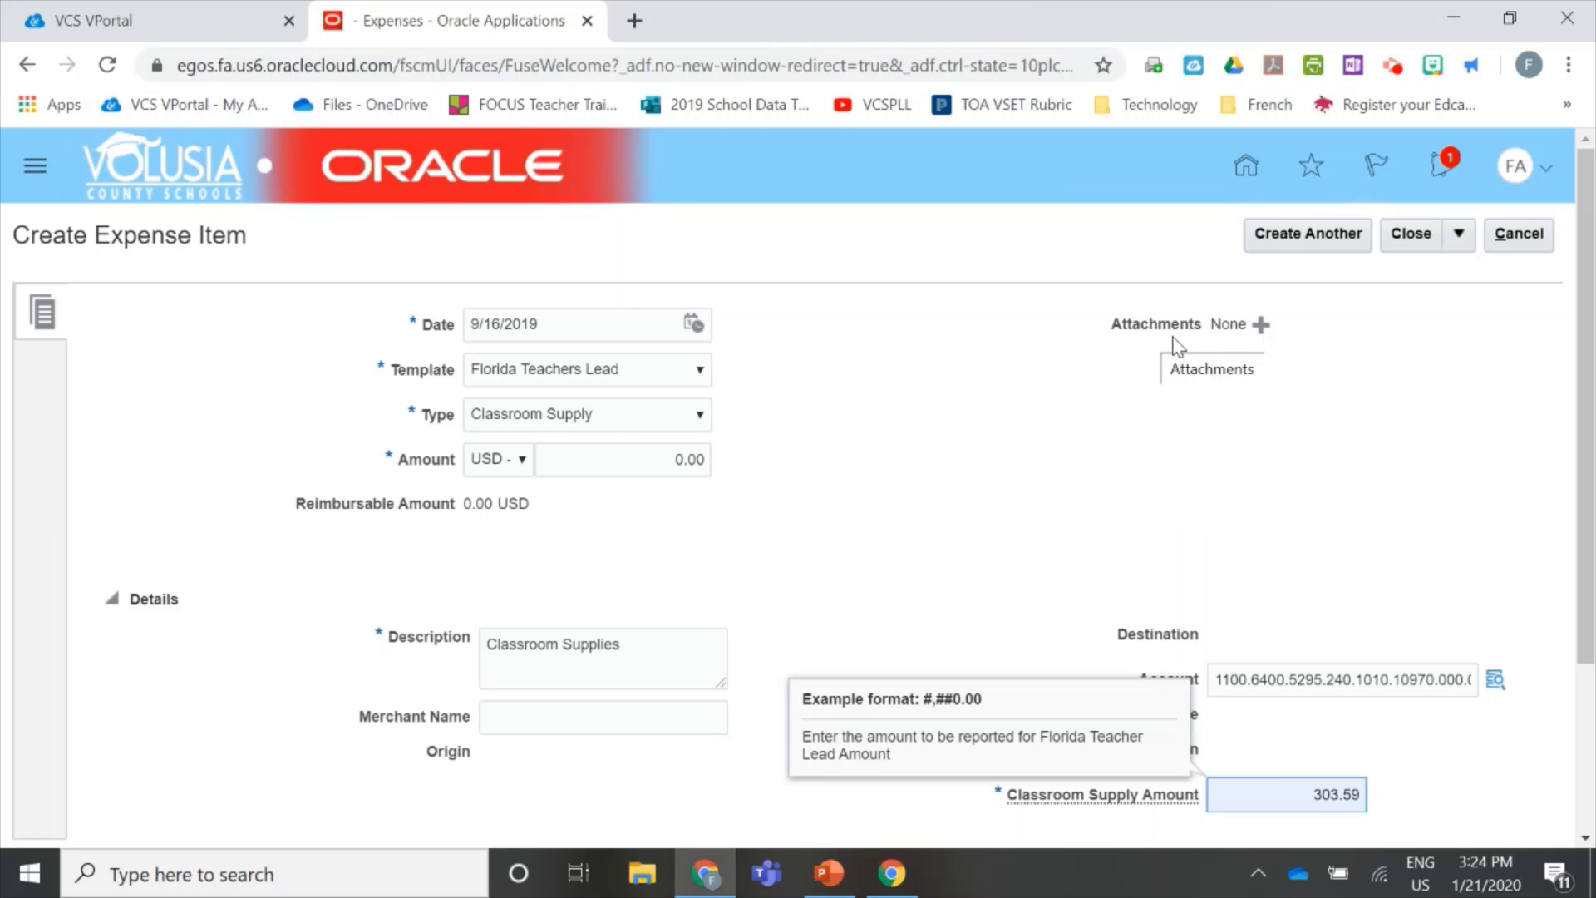
Step: Attach Receipt 1.pdf to the expense item with description Pens and Pencils
left_click(1262, 324)
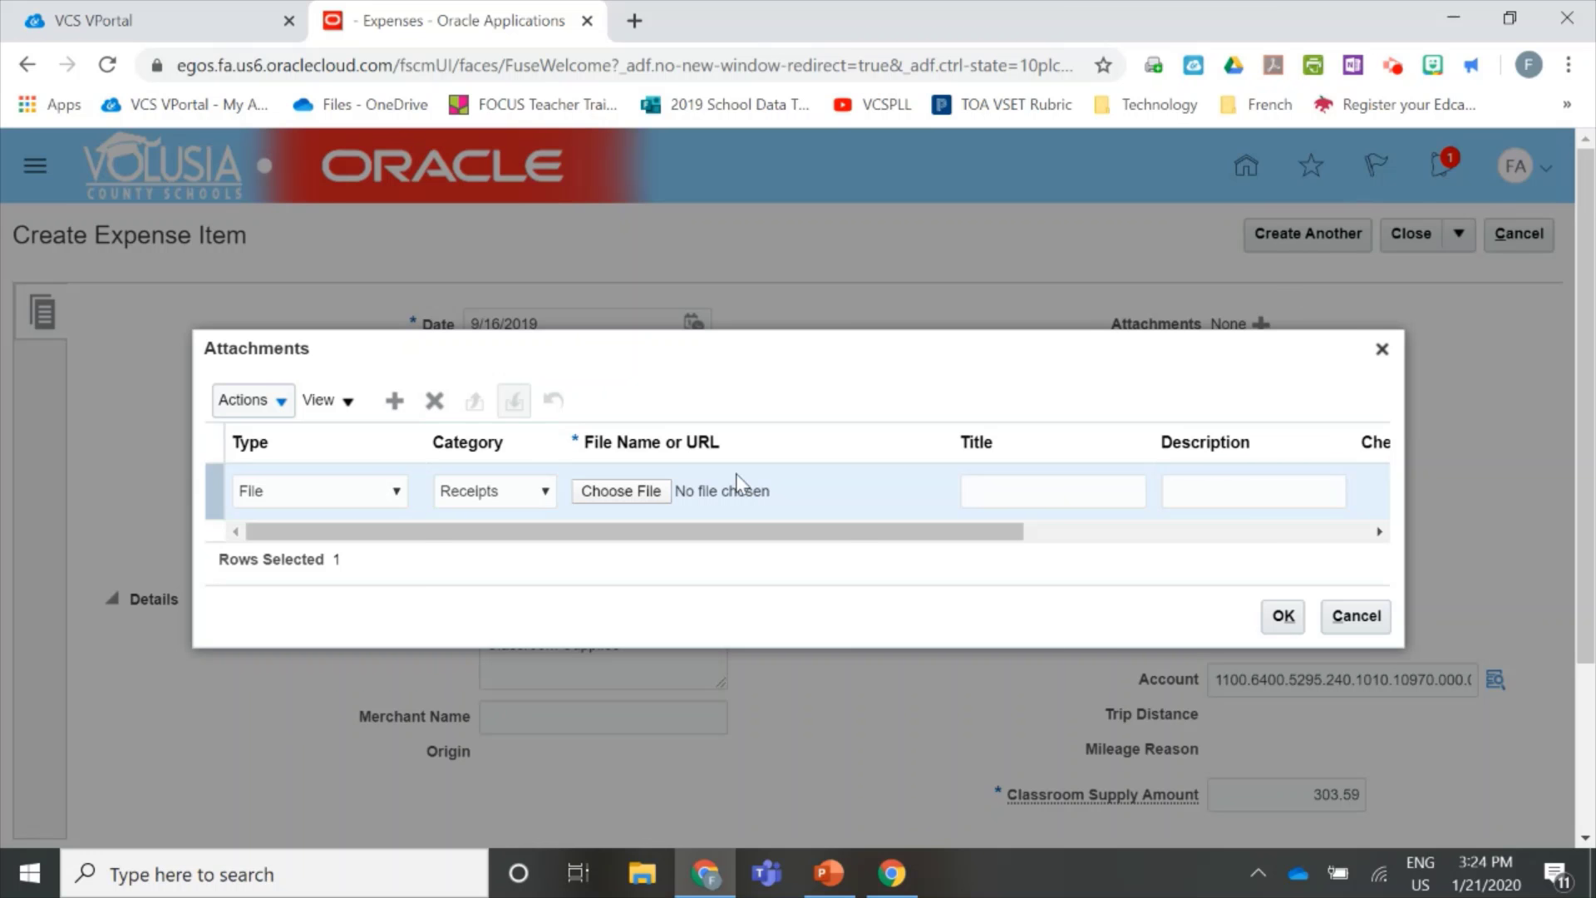
left_click(637, 492)
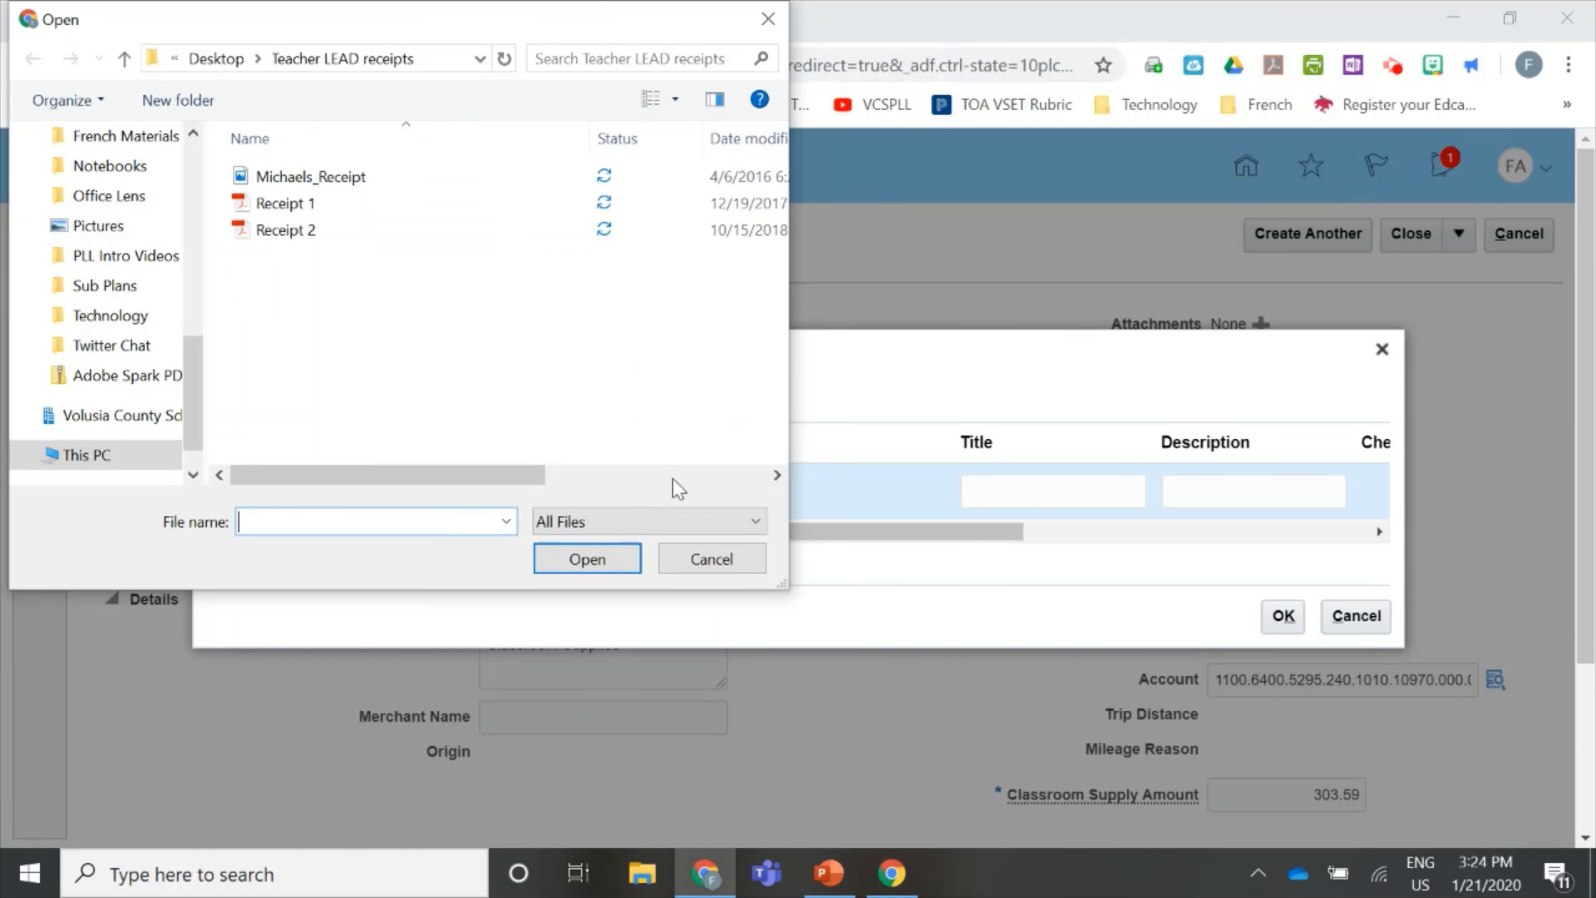
double_click(301, 208)
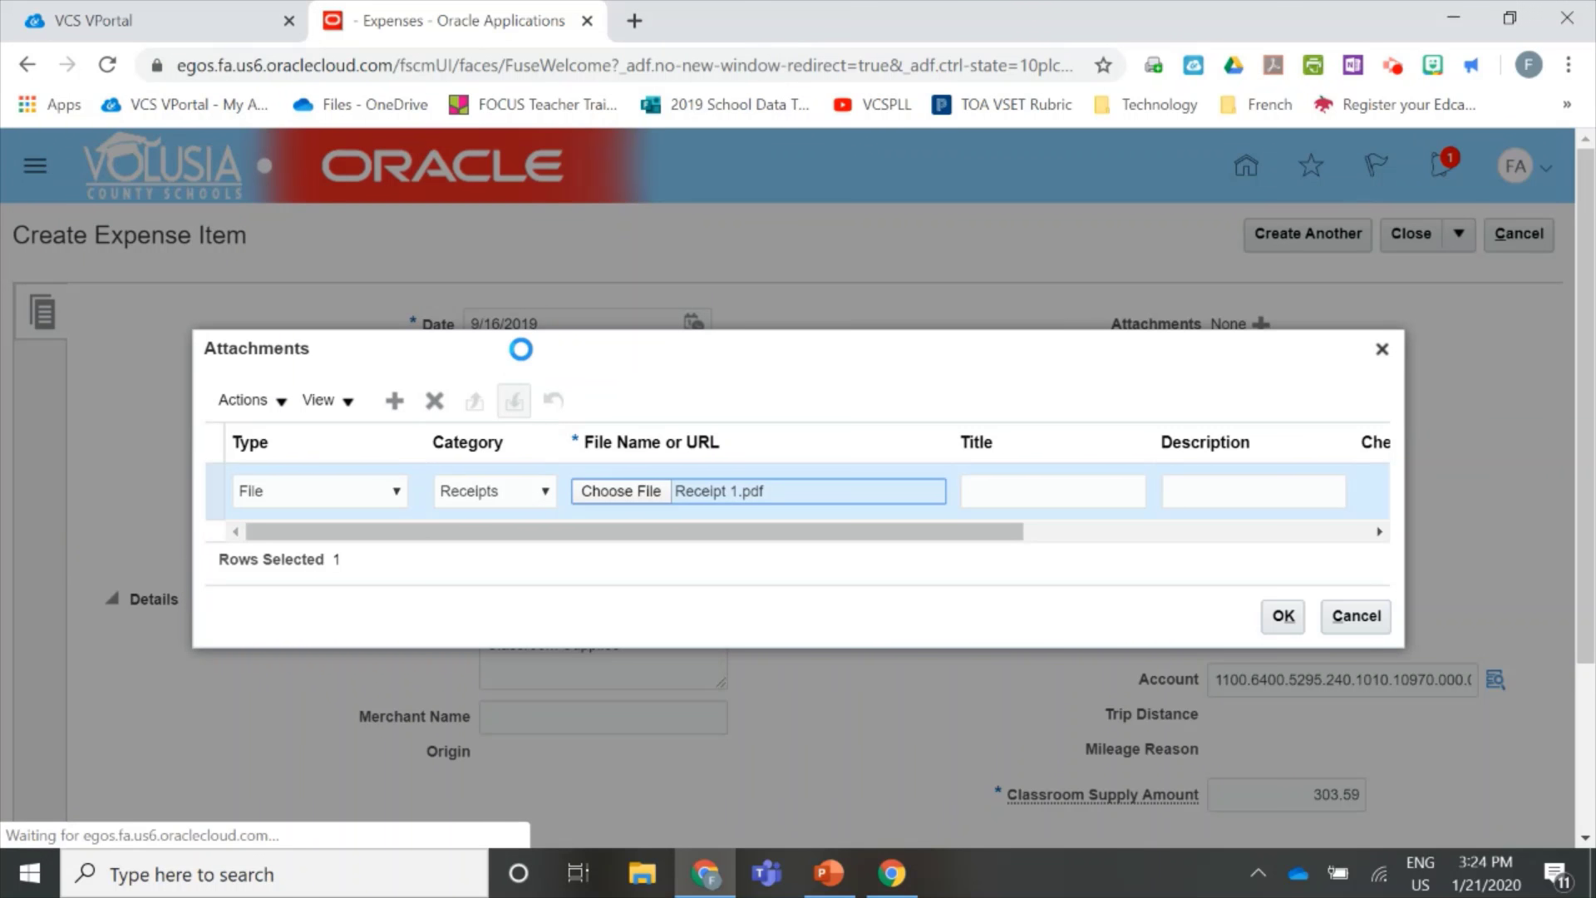
left_click(1203, 488)
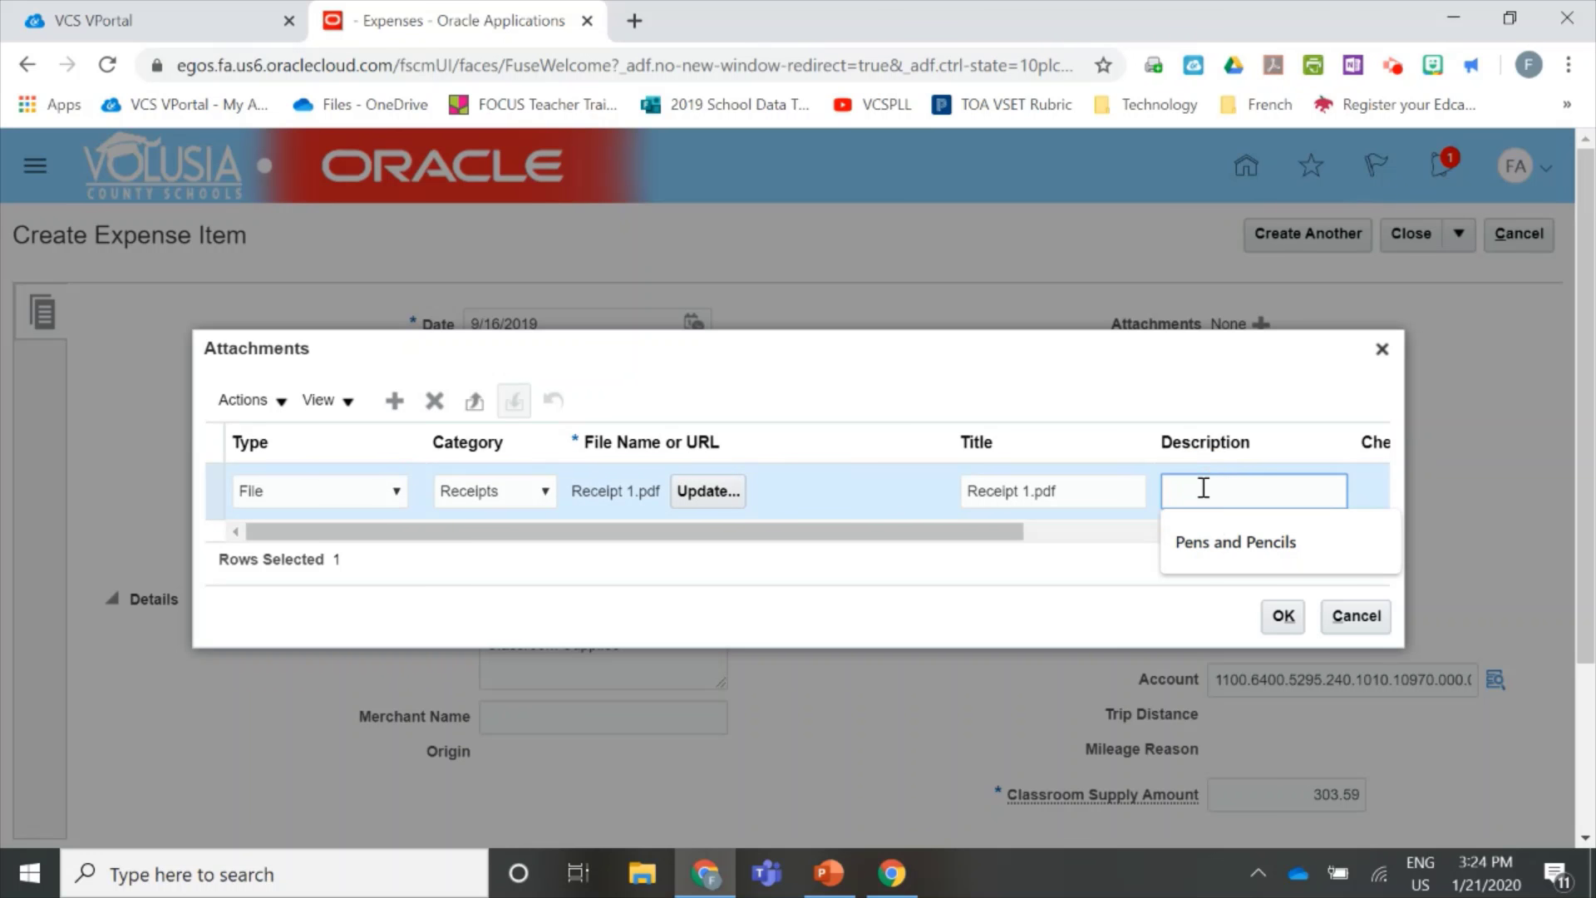
left_click(1211, 540)
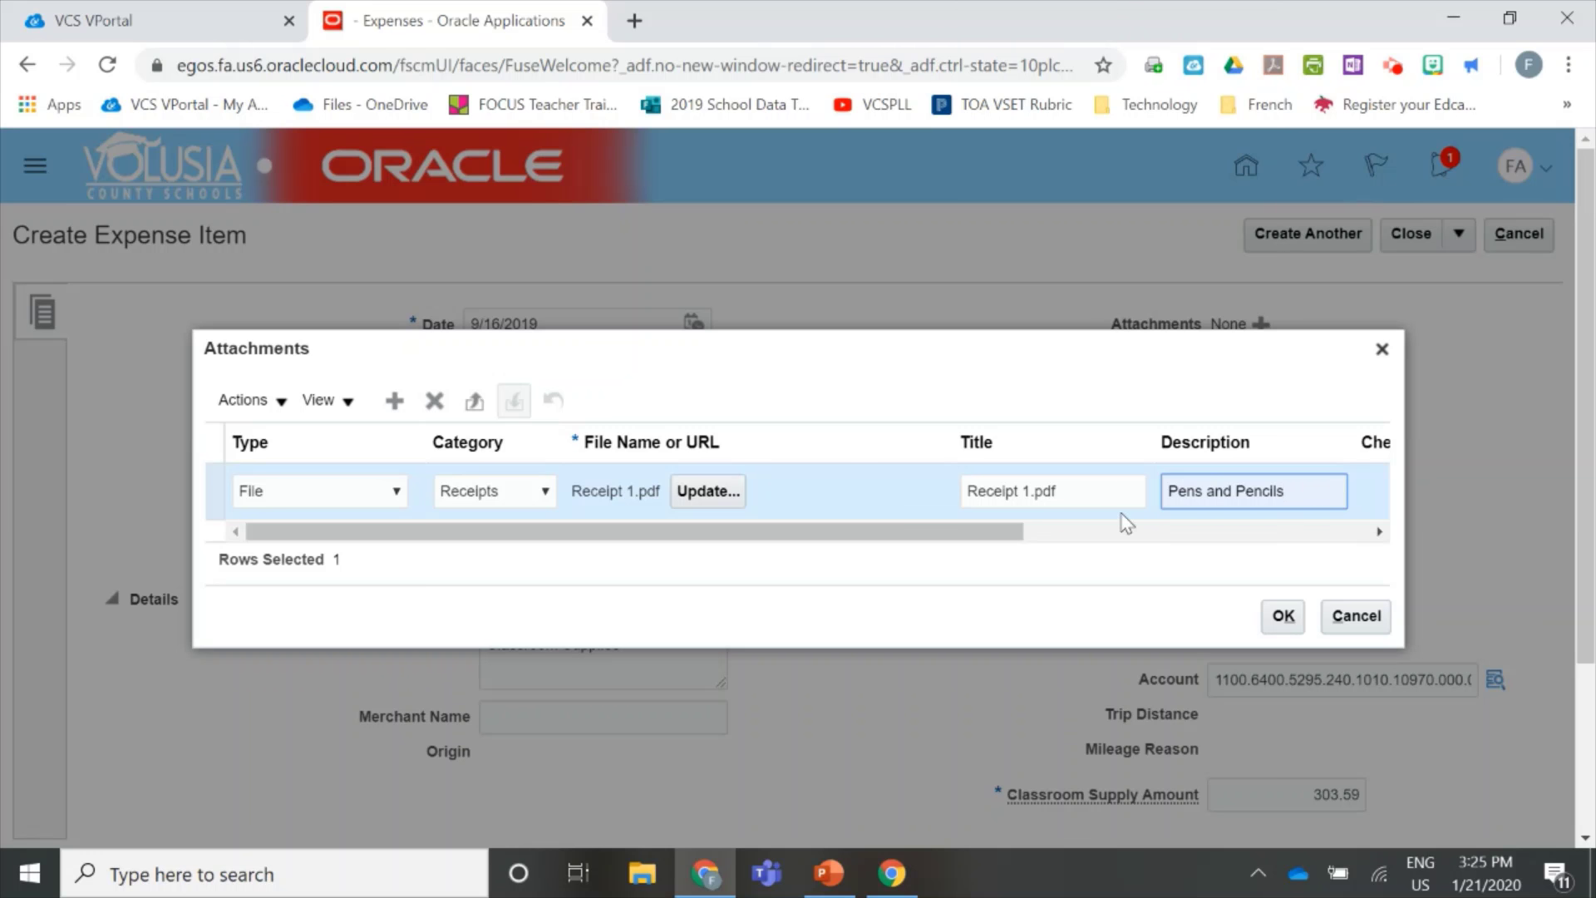
Step: Add a second attachment, Receipt 2.pdf, described as Paper Supplies
left_click(394, 401)
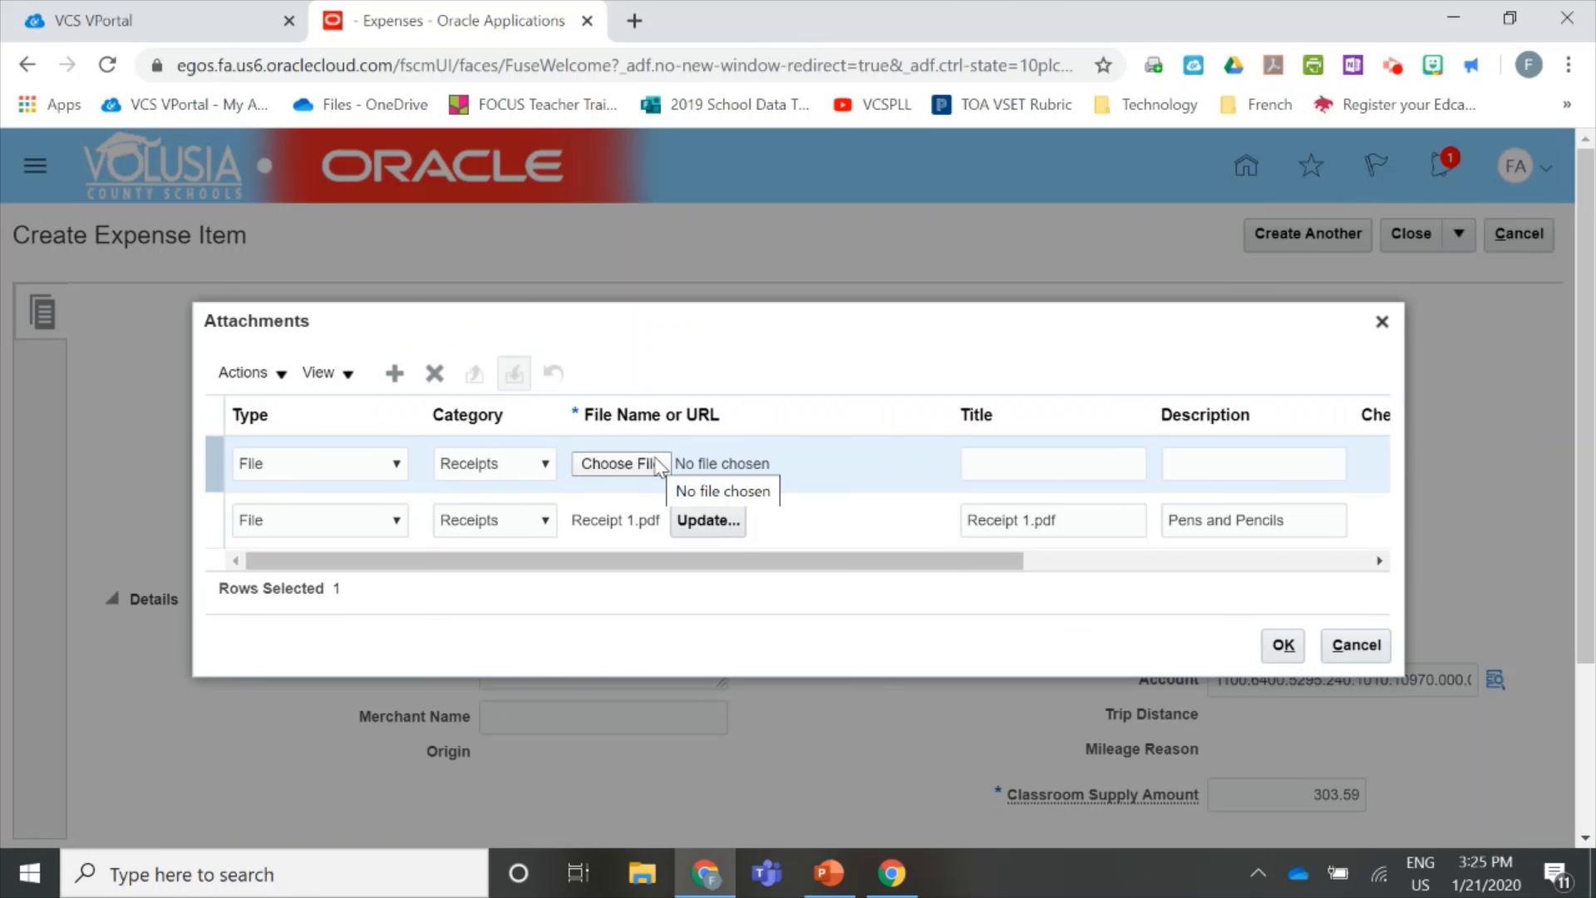
left_click(658, 463)
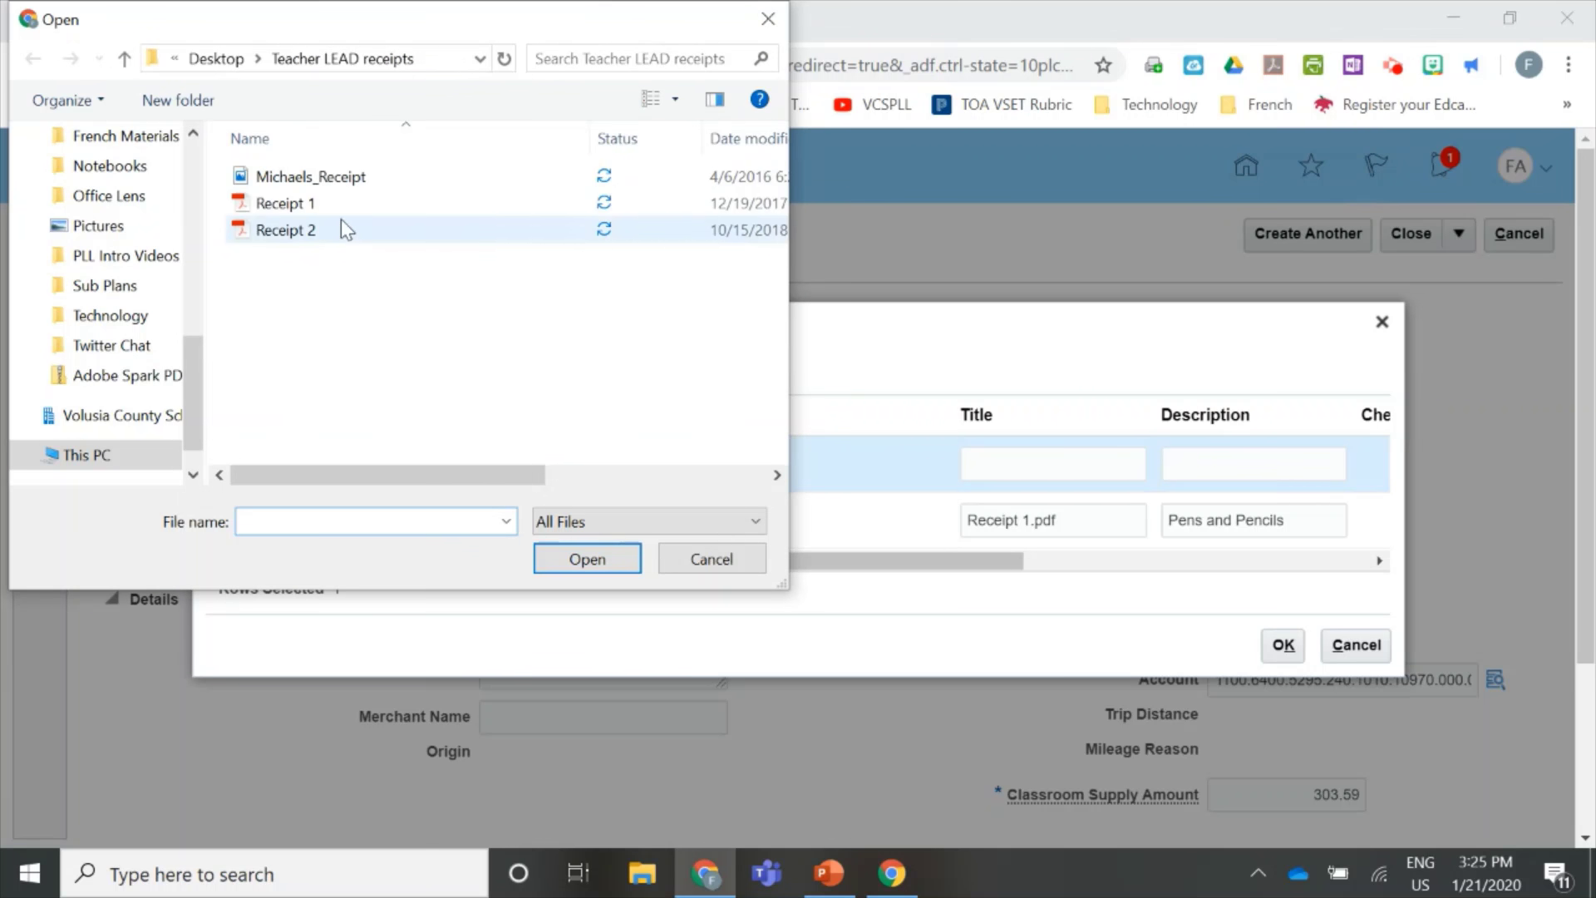
double_click(343, 234)
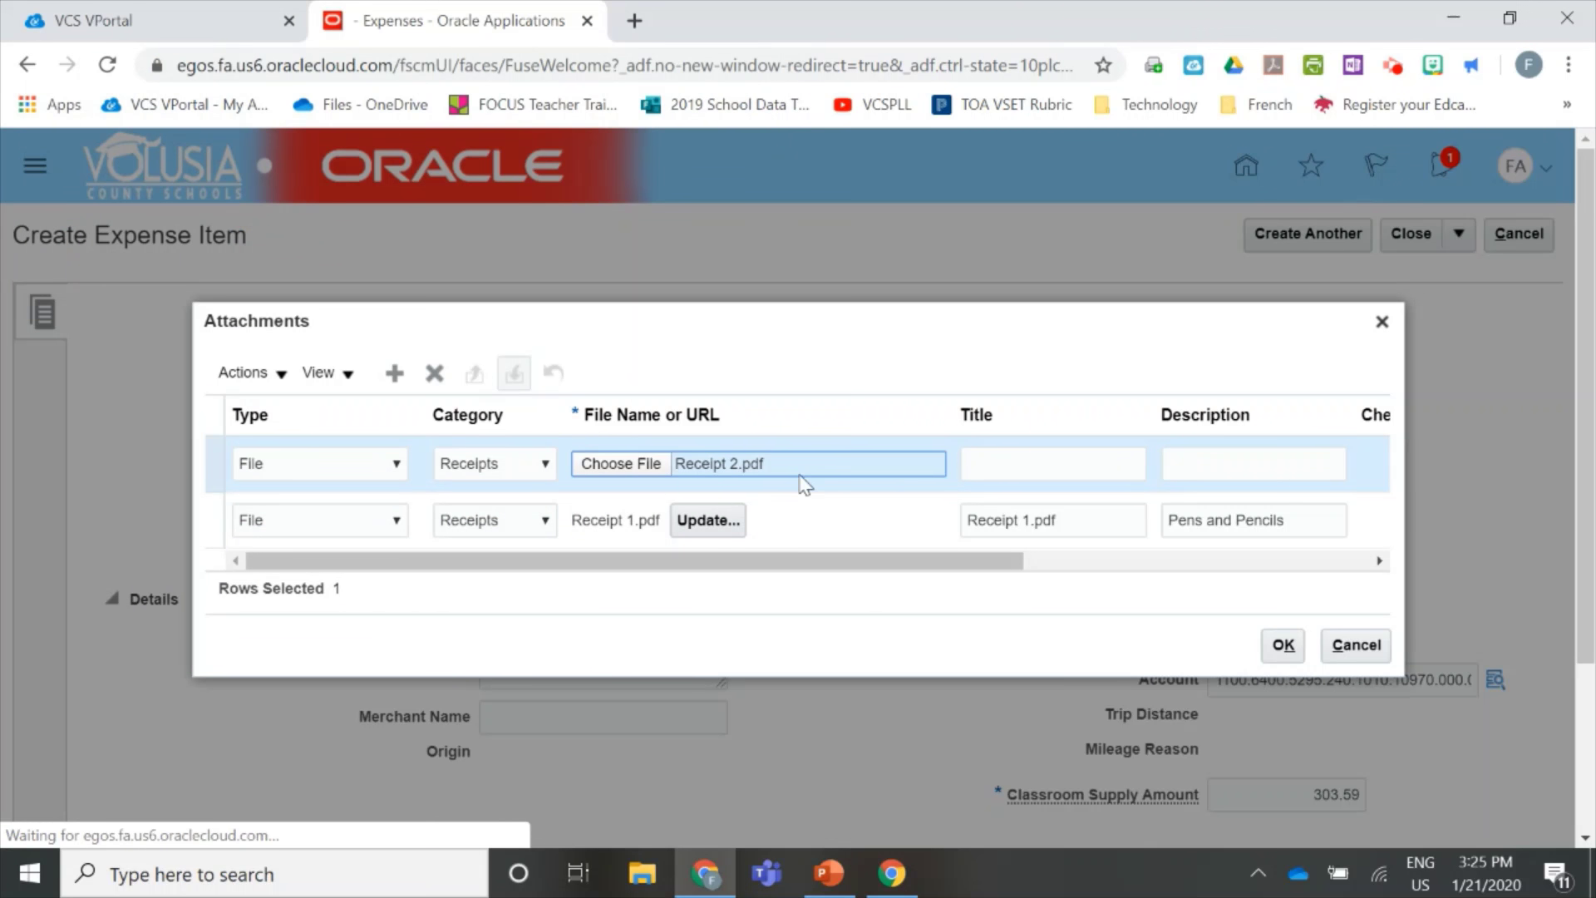
left_click(1231, 453)
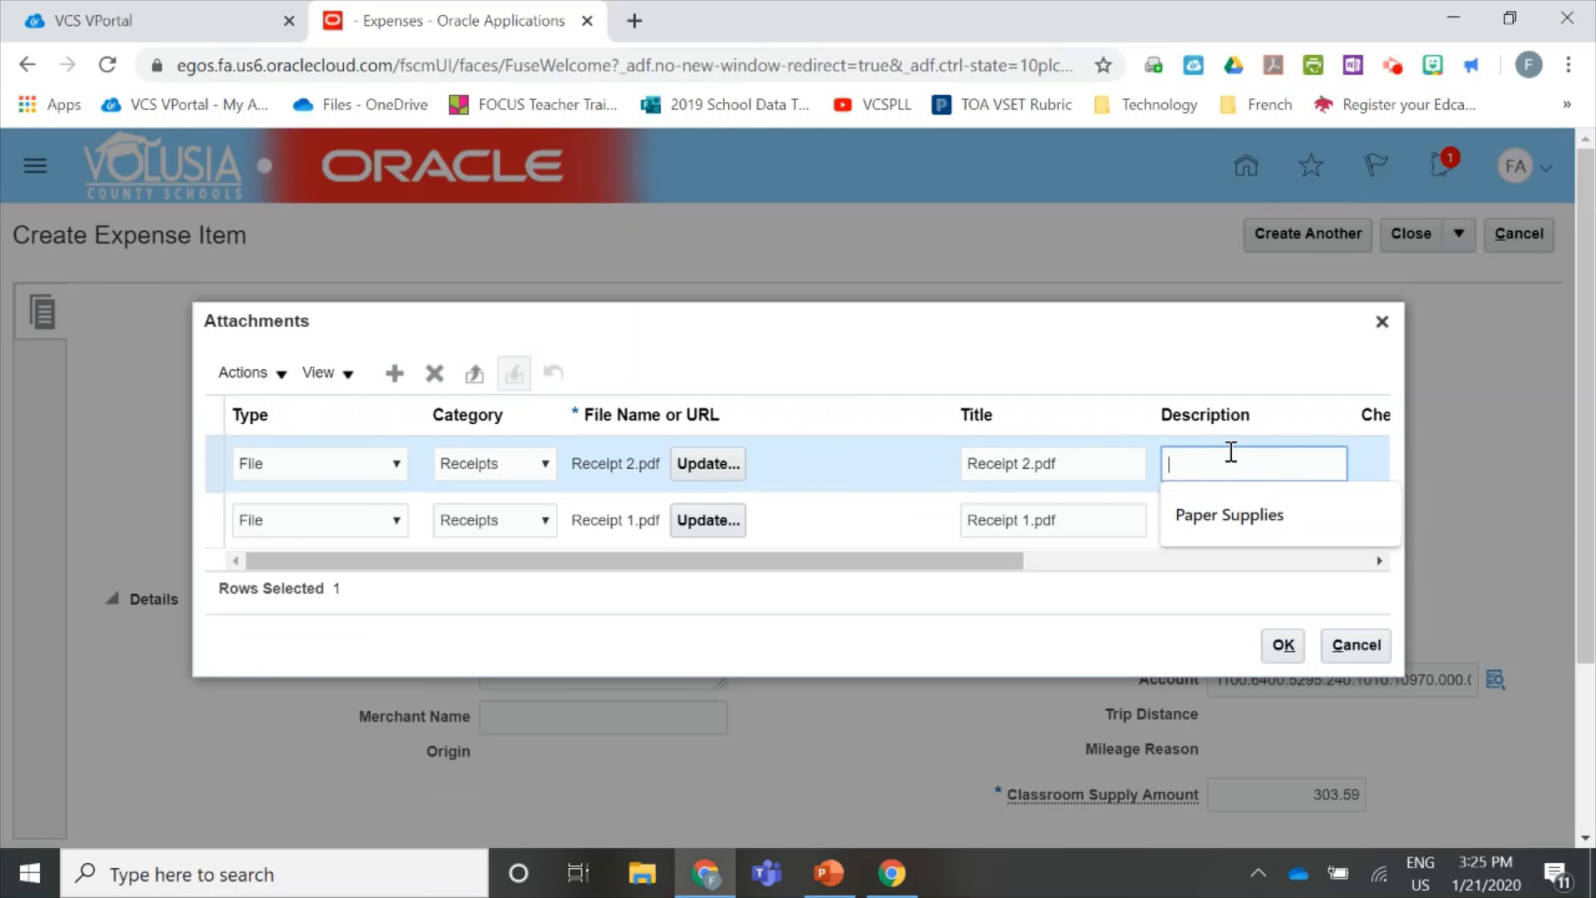
left_click(1254, 512)
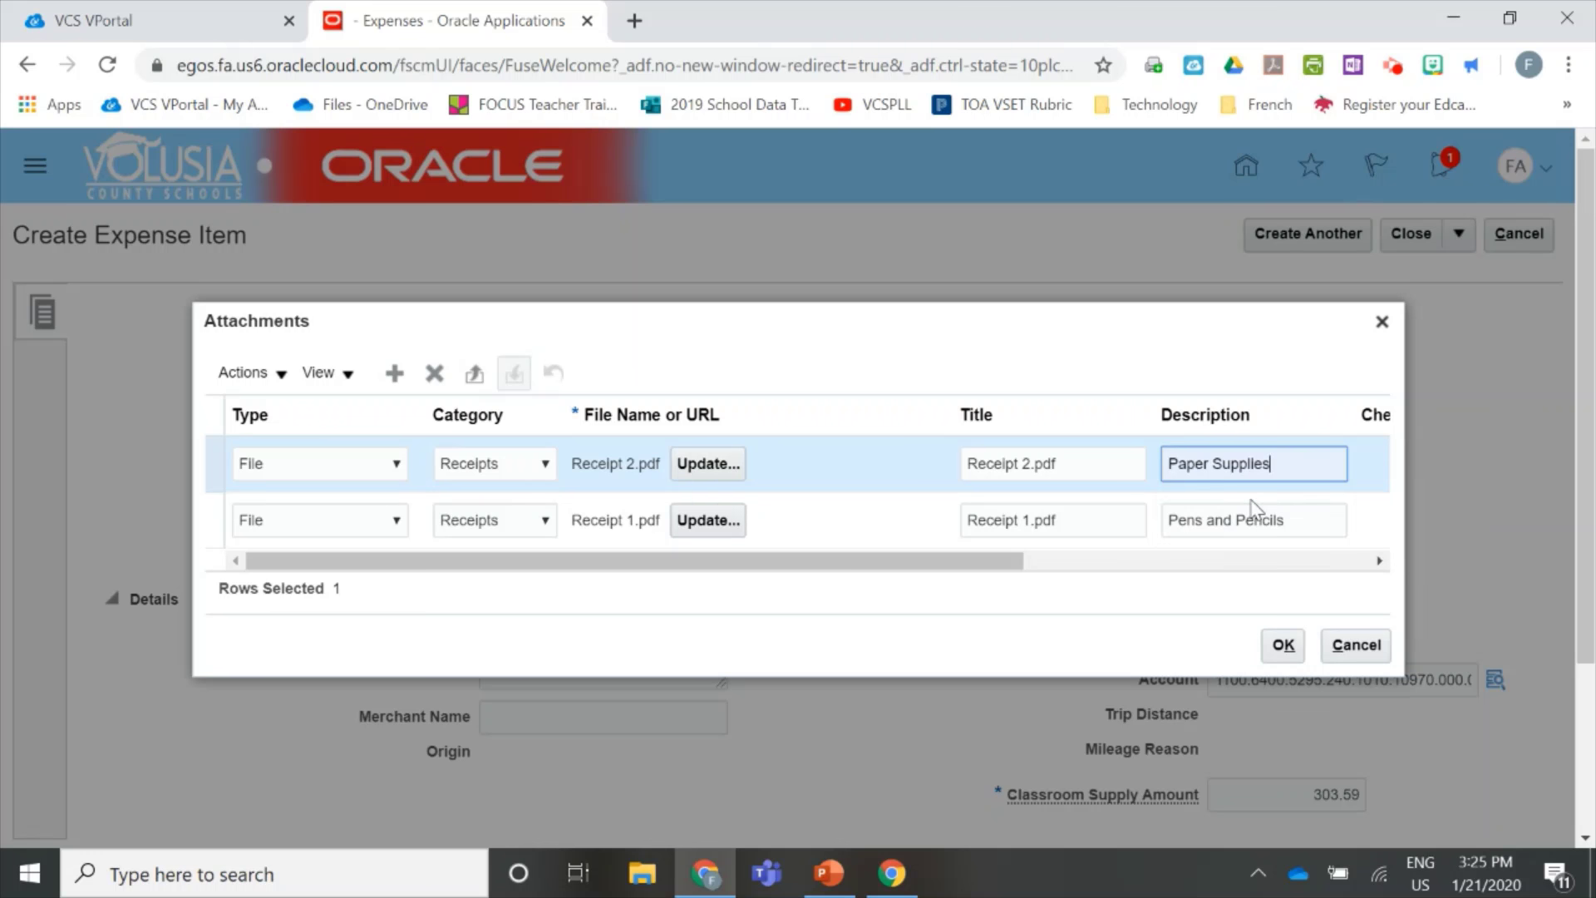
Step: Add a third attachment, Michaels_Receipt.JPG, described as Michael's Receipt
left_click(396, 375)
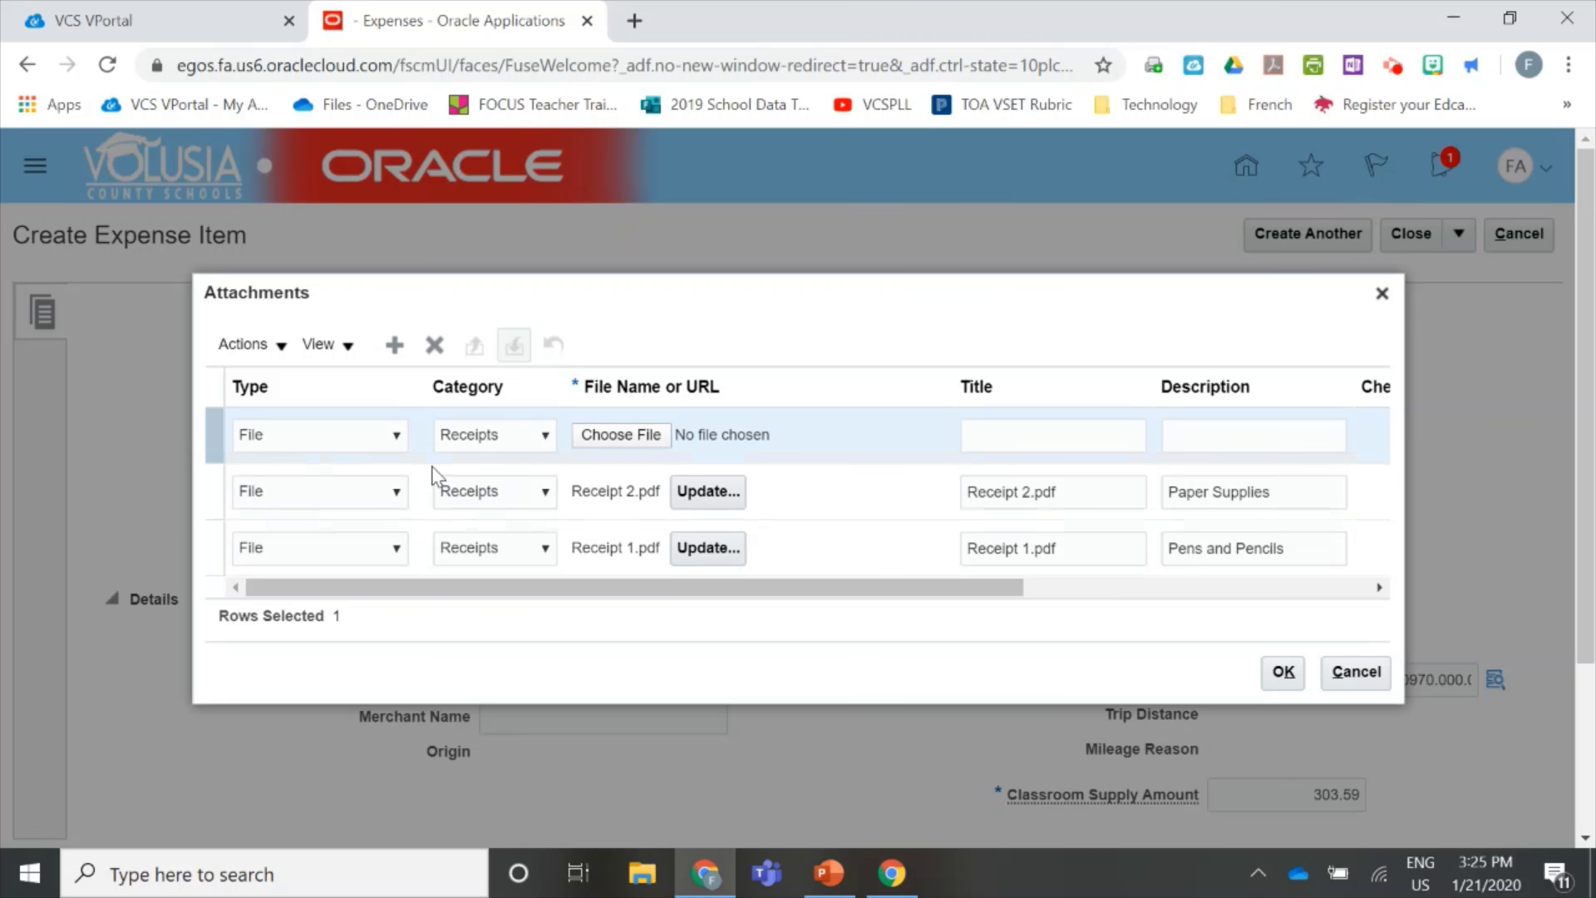
left_click(645, 439)
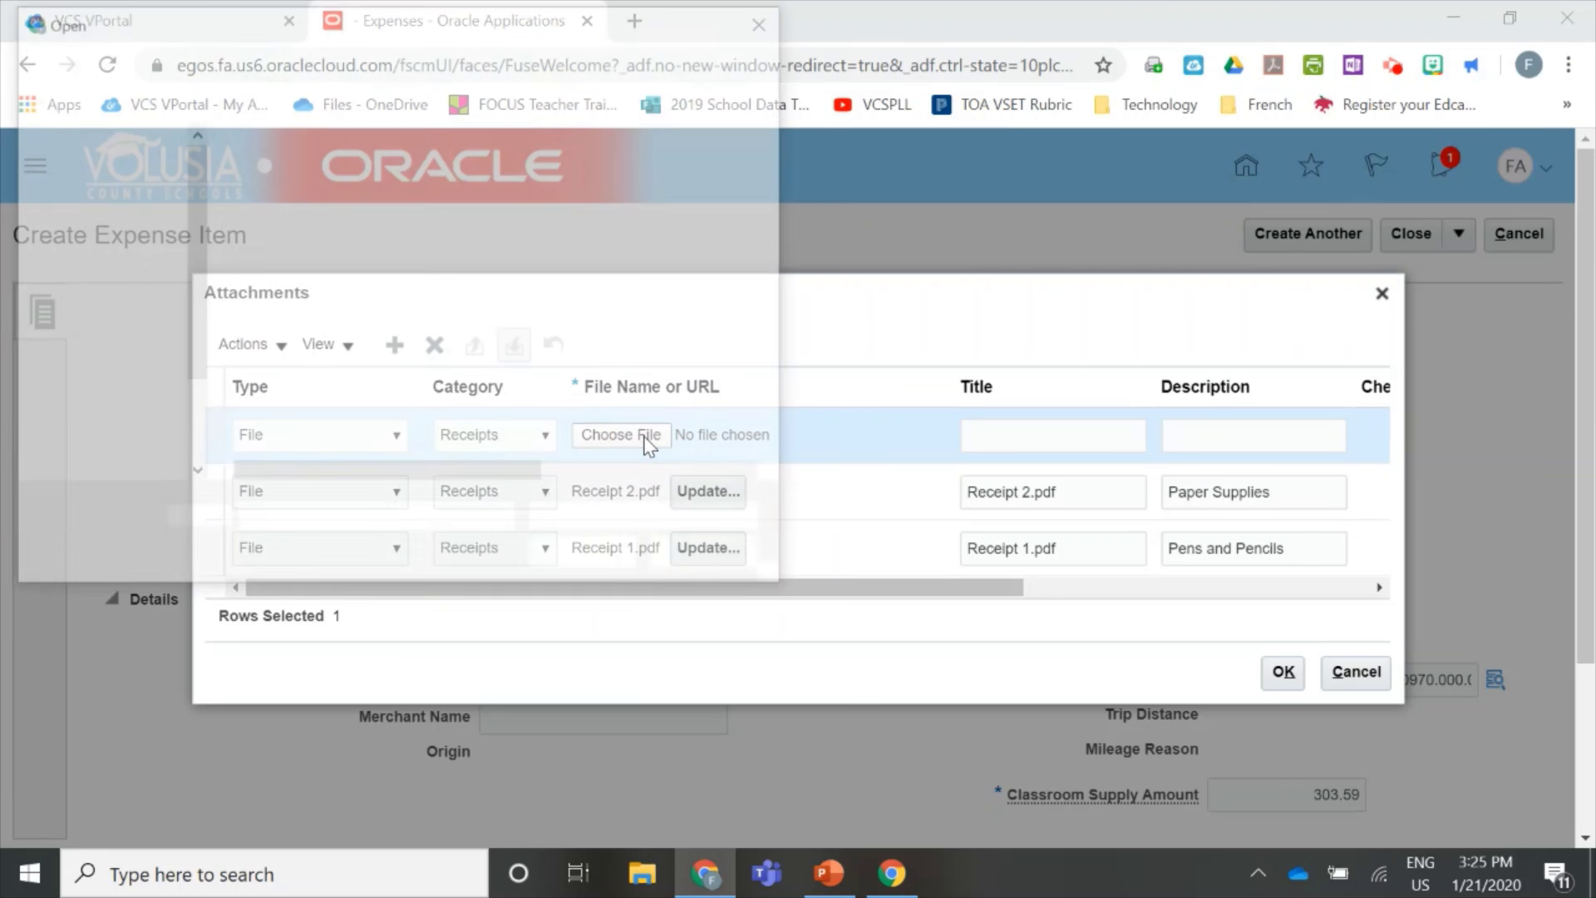
double_click(438, 176)
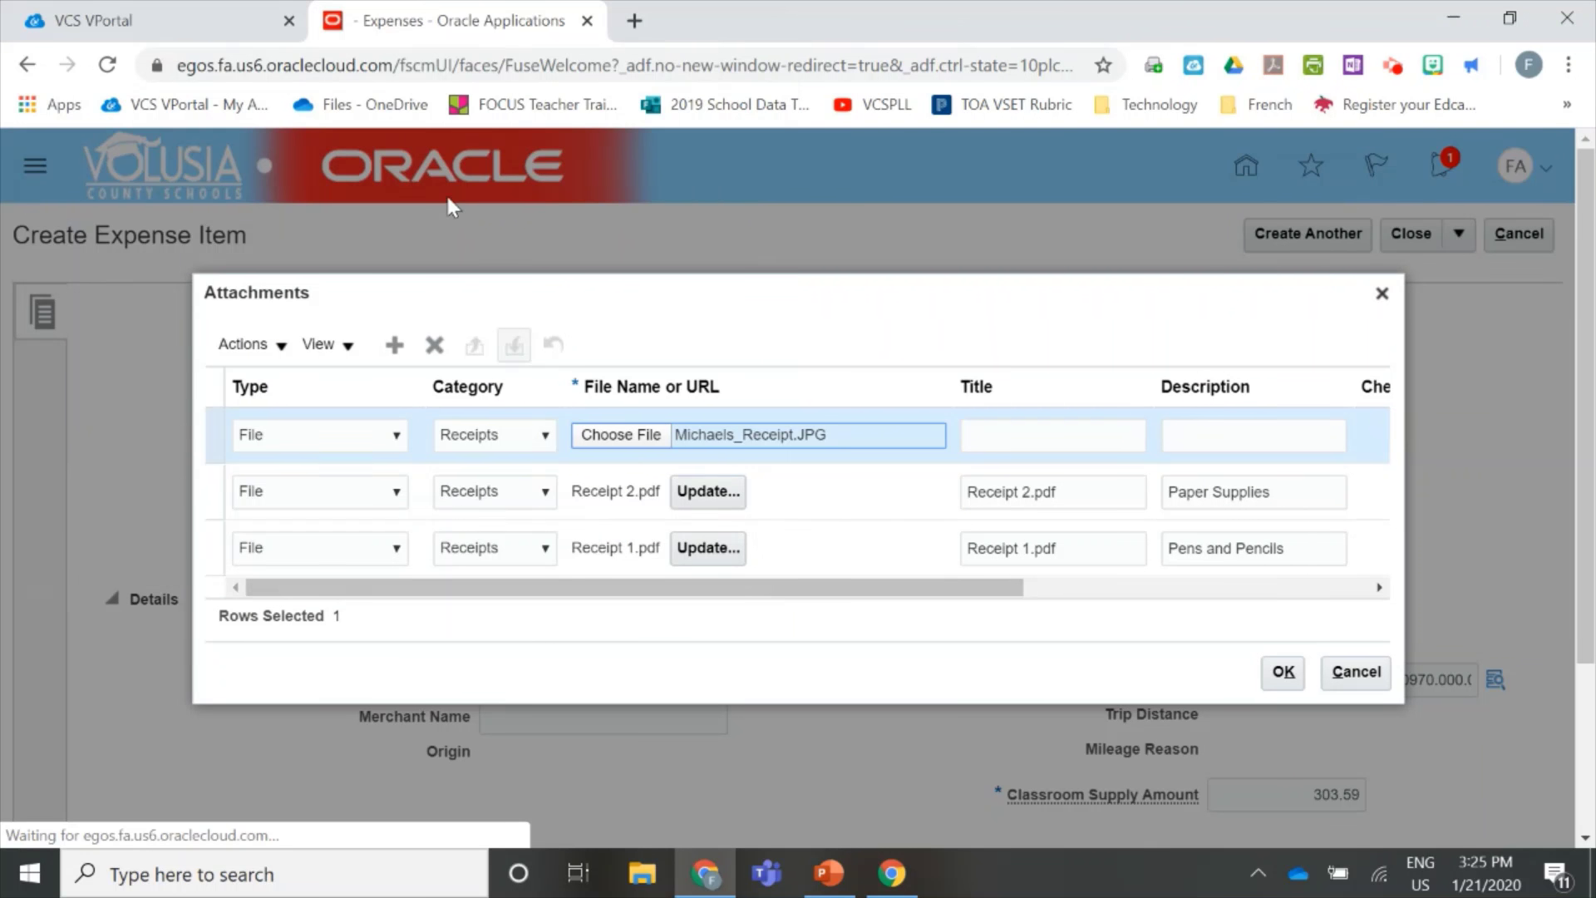
left_click(1051, 426)
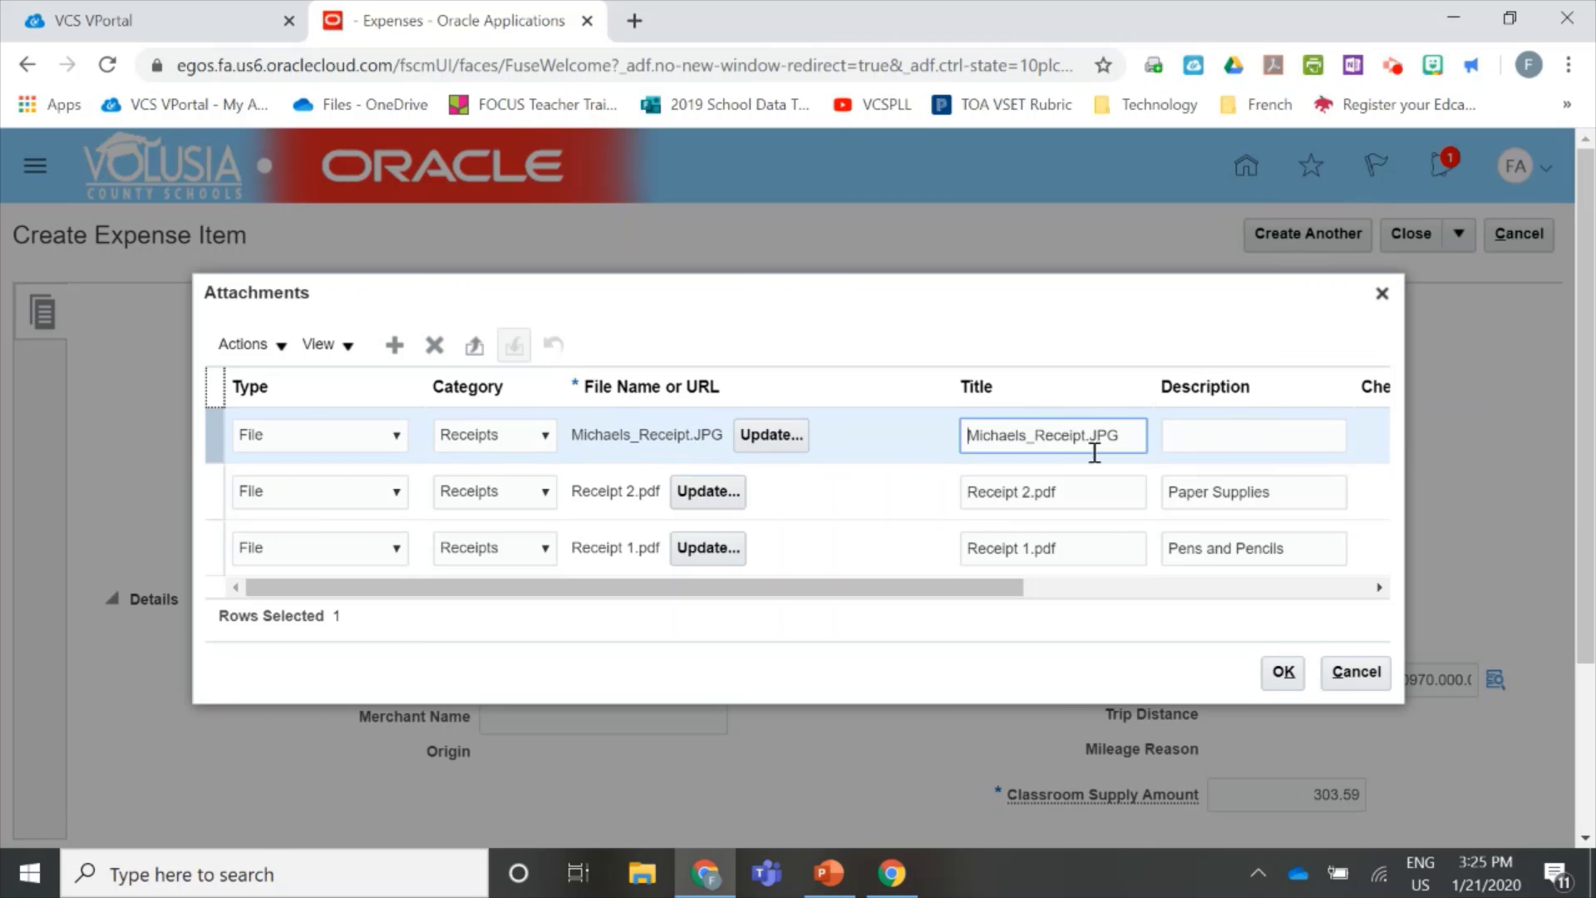
left_click(1211, 433)
type("M")
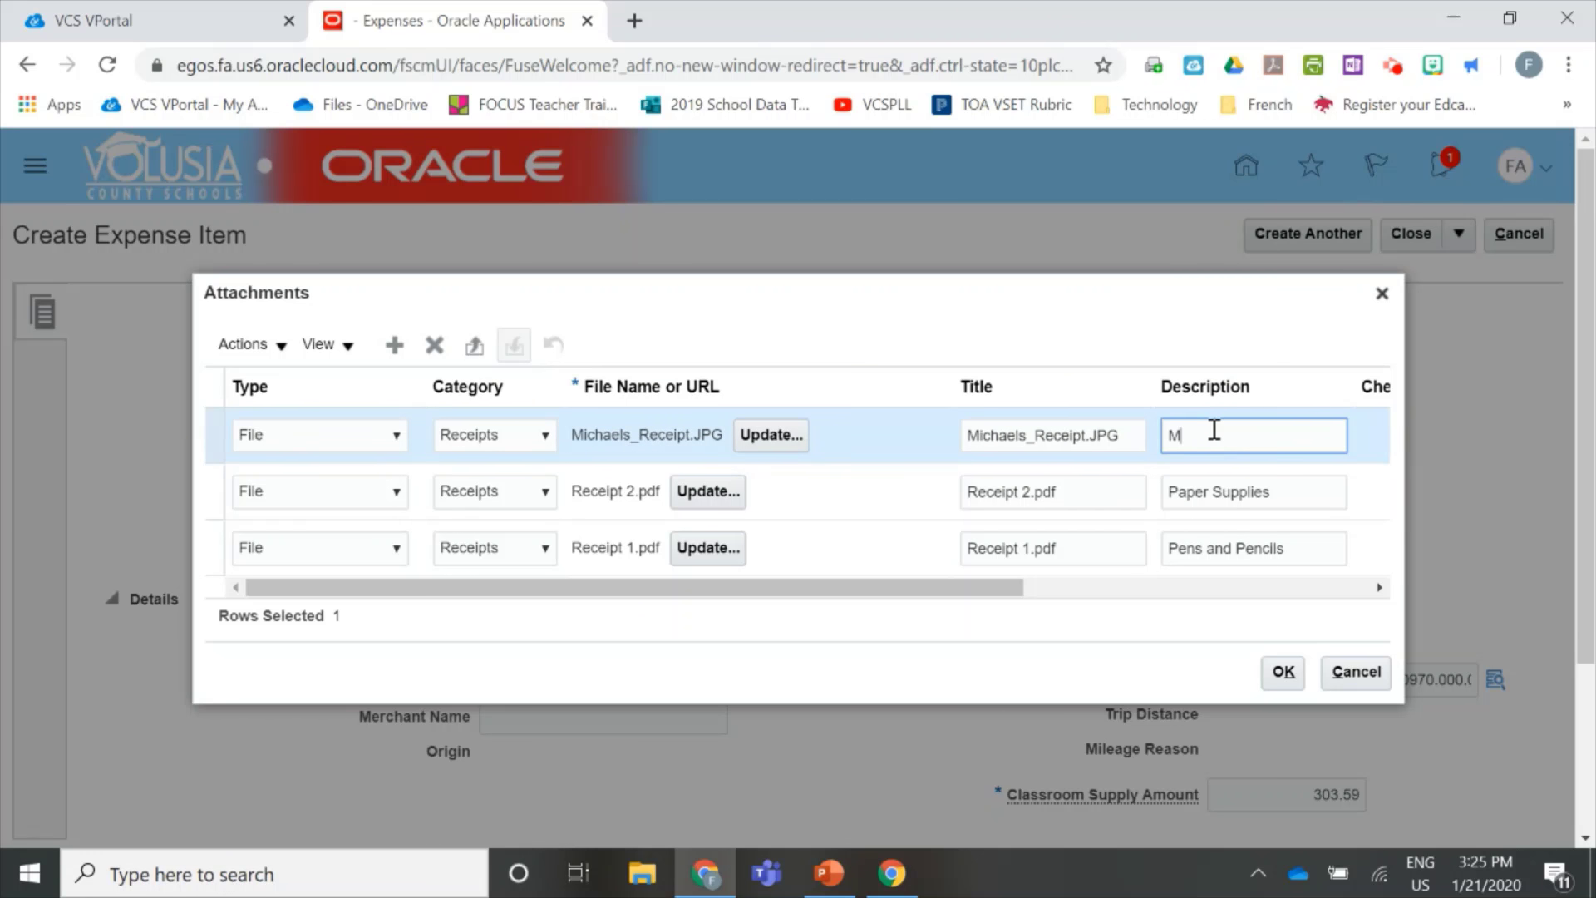
type("ichael's Receipt")
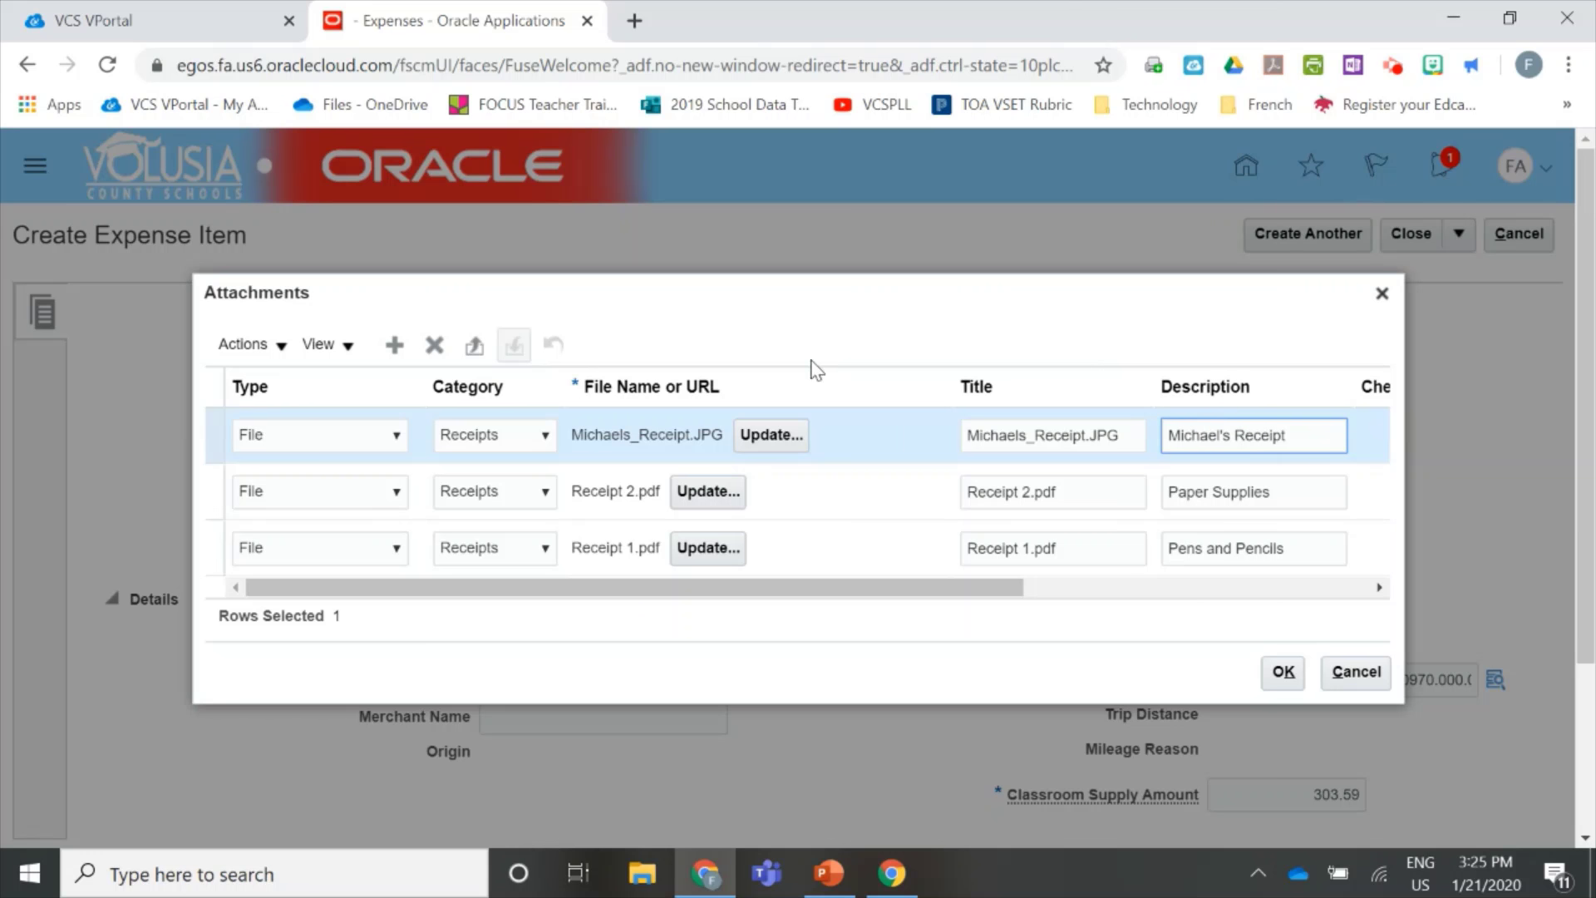
Step: Confirm the three attachments and close the Classroom Supply item, returning to the report
left_click(1283, 673)
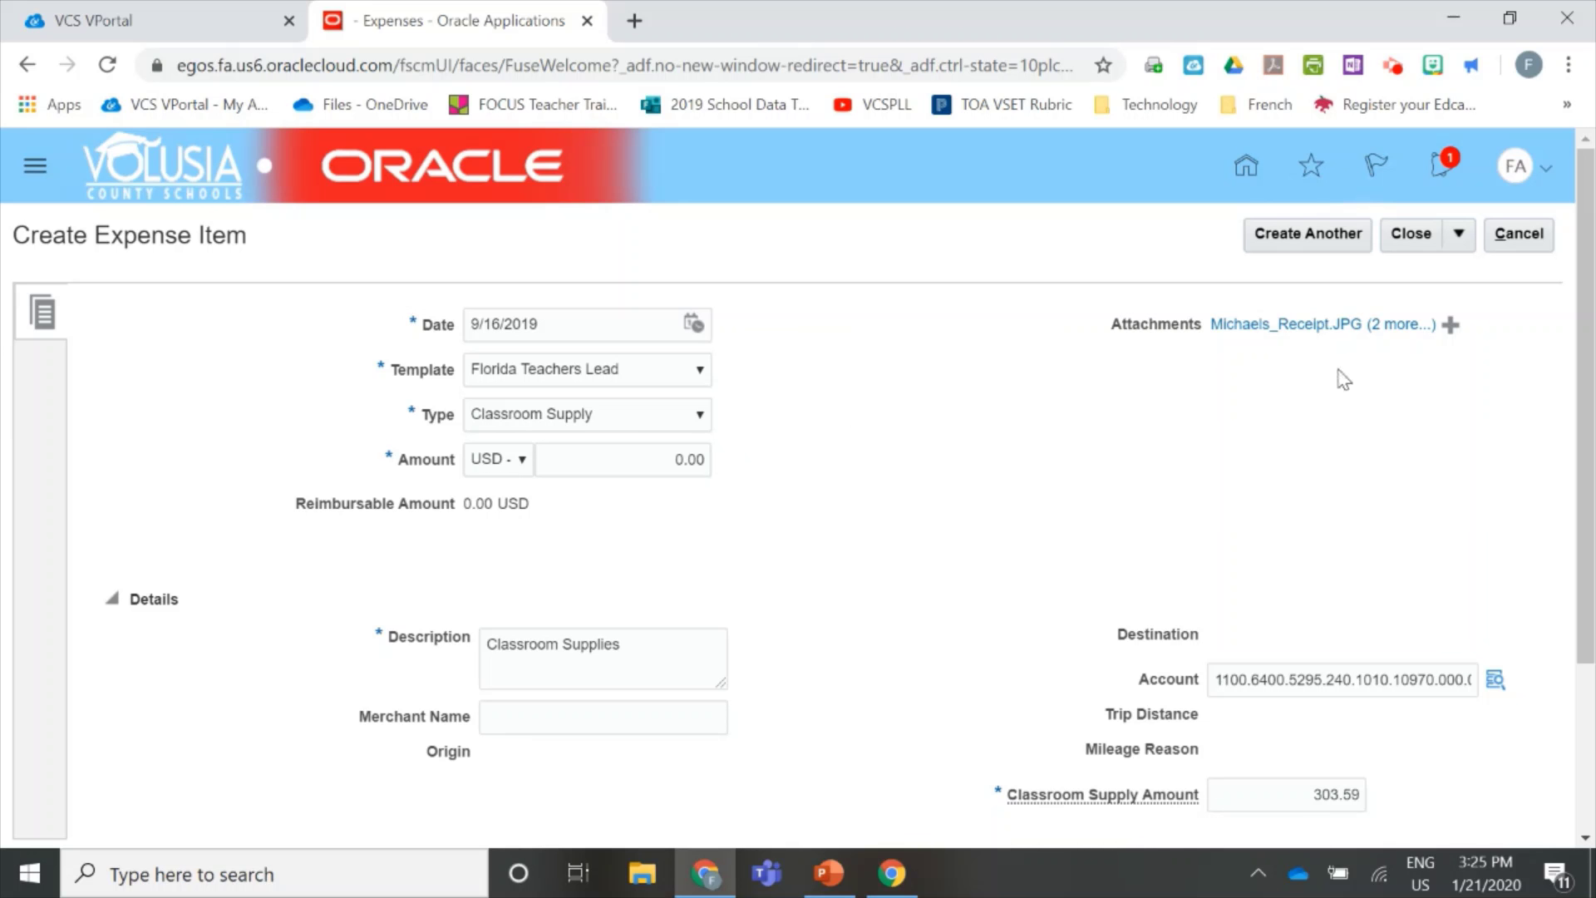
left_click(1408, 239)
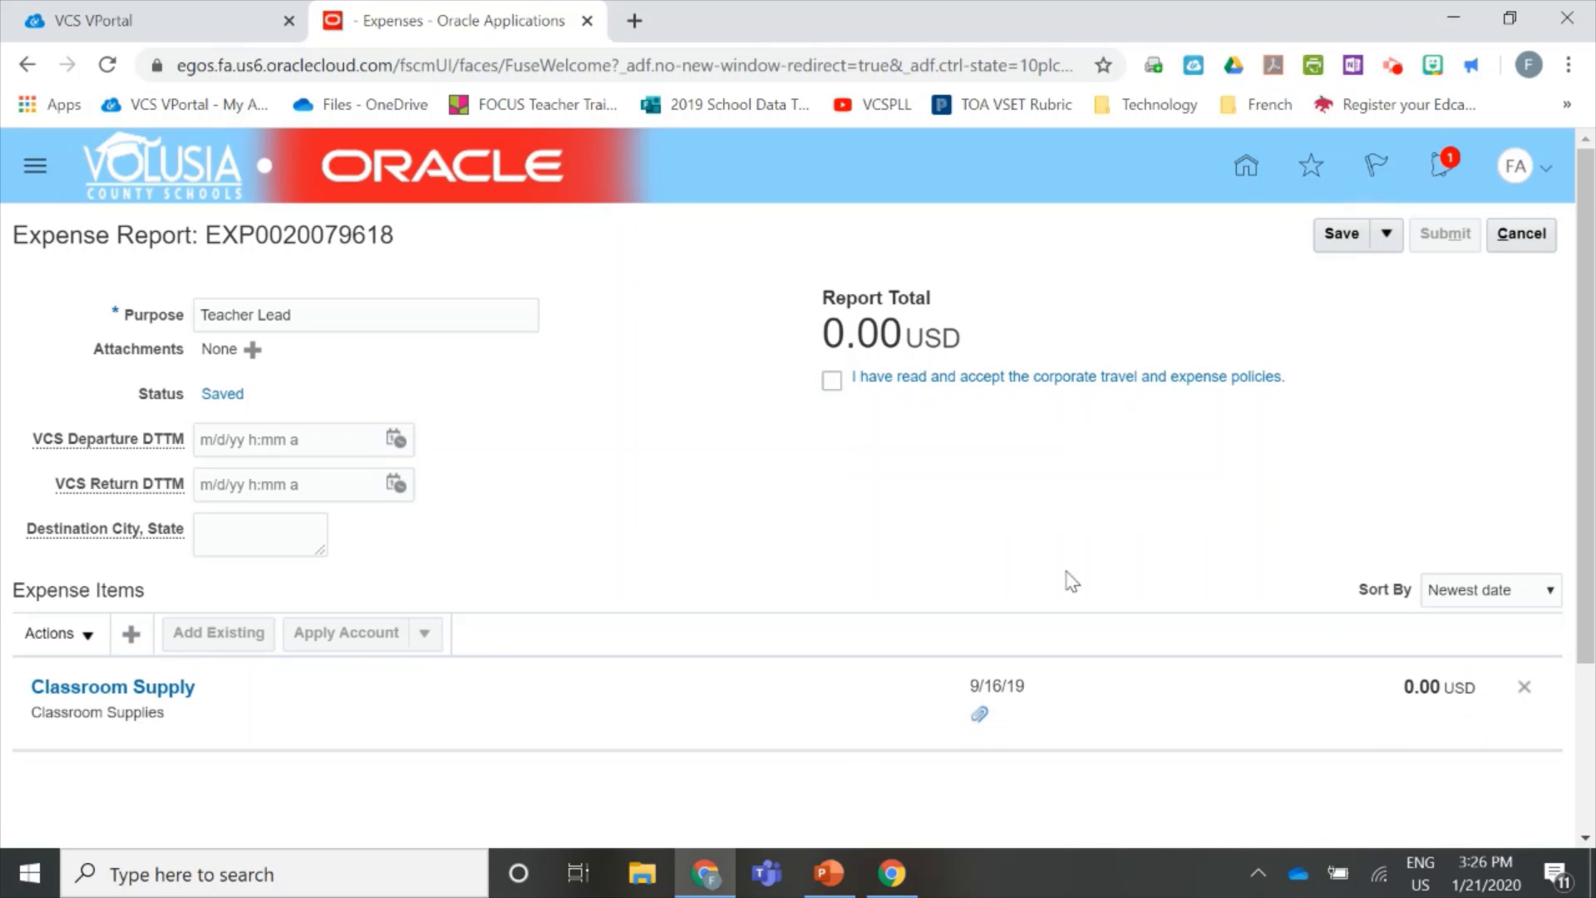
left_click(831, 384)
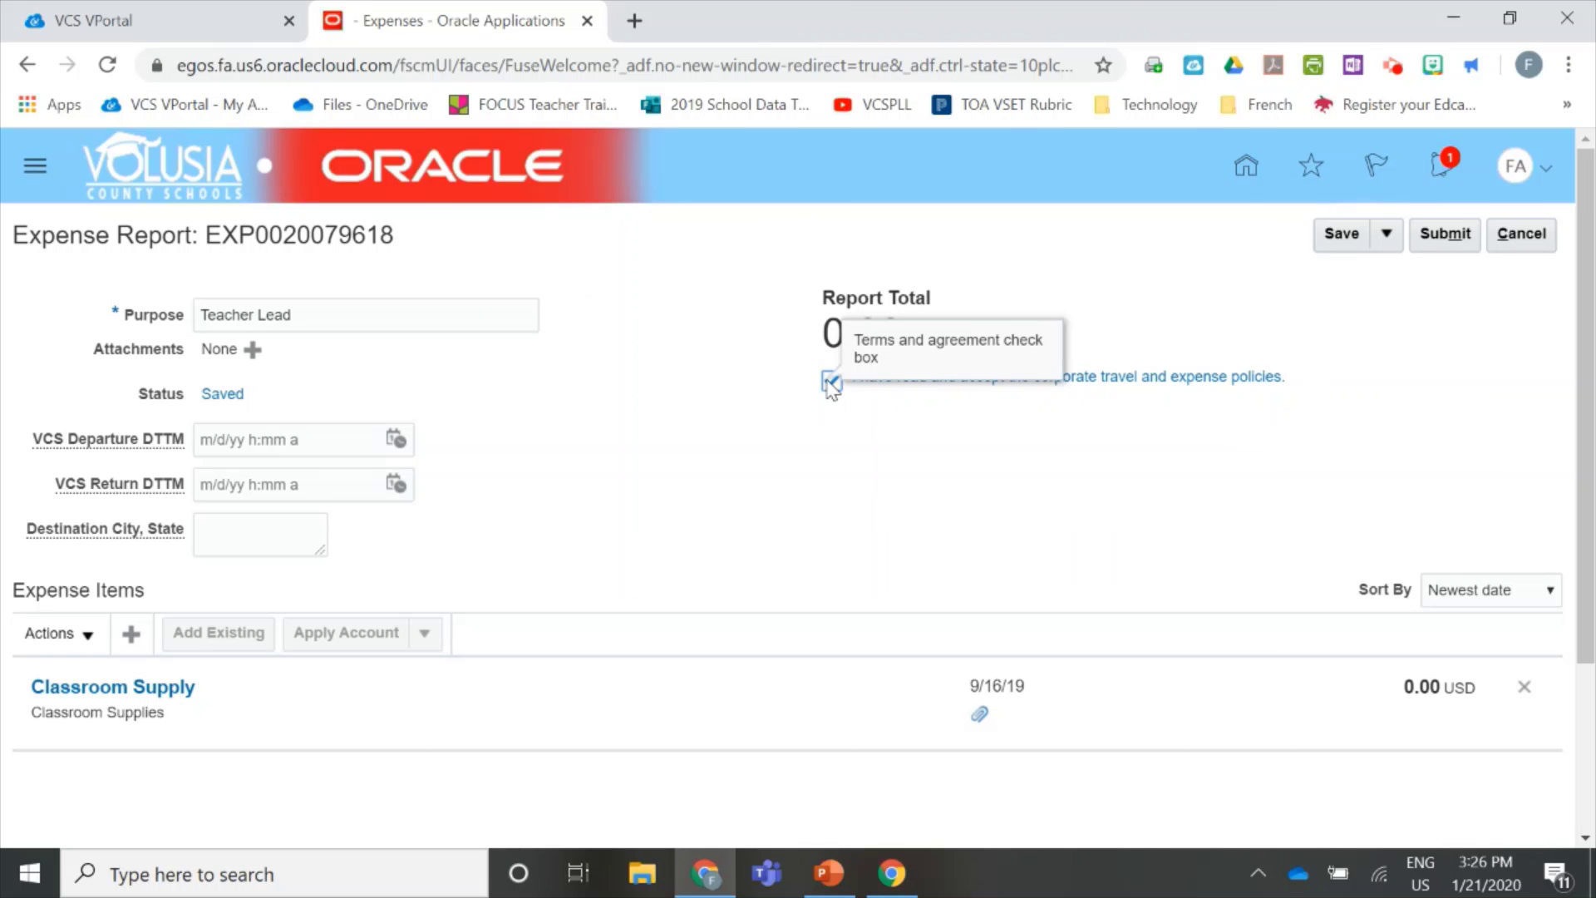
left_click(1338, 234)
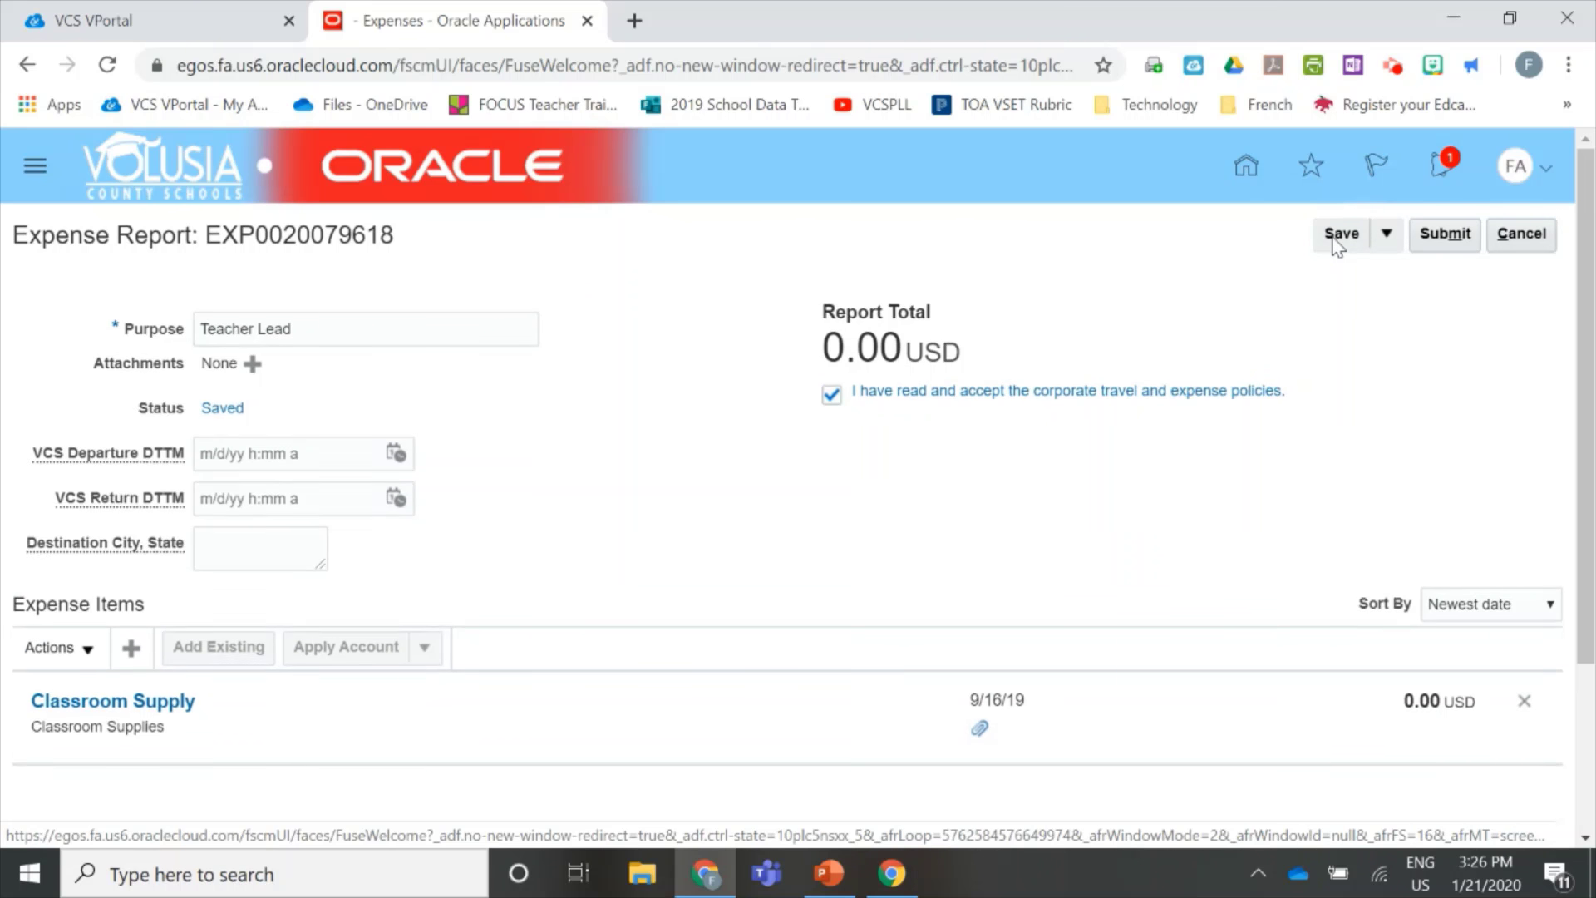